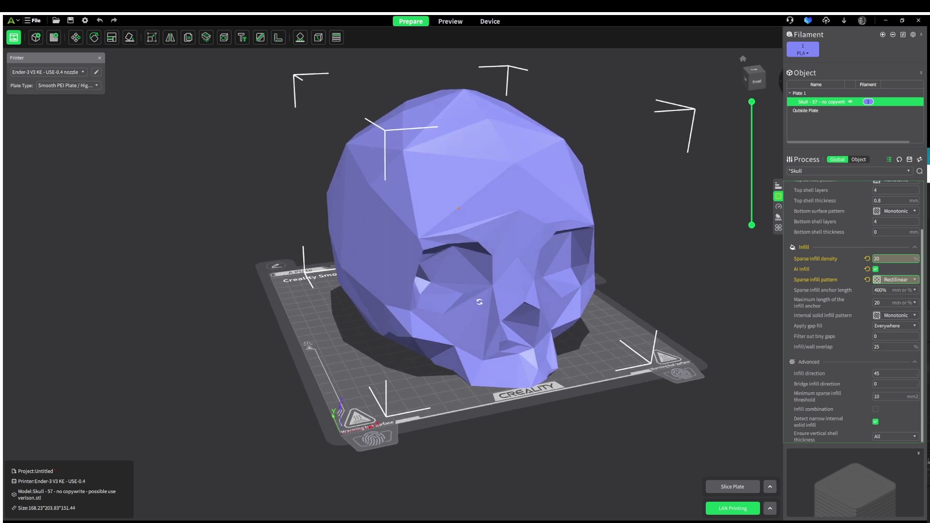
Step: Turn off AI Infill so the skull uses Honeycomb sparse infill, then slice it
{"action": "left_click_drag", "start_coordinate": [479, 301], "coordinate": [479, 302]}
{"action": "left_click", "coordinate": [875, 269]}
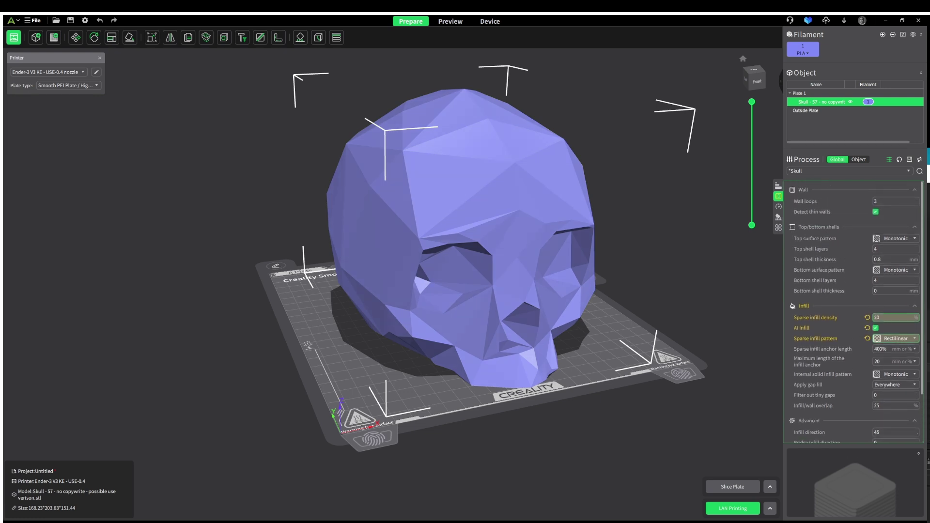
{"action": "key", "text": "ctrl+r"}
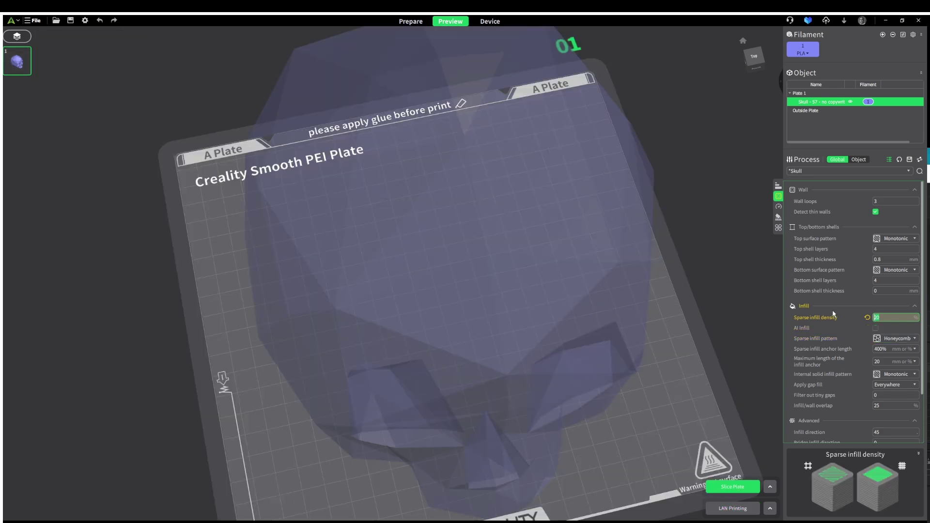
Step: Slice the skull, scrub the layers to inspect the 7% honeycomb infill, then re-enable AI Infill
{"action": "left_click", "coordinate": [732, 487]}
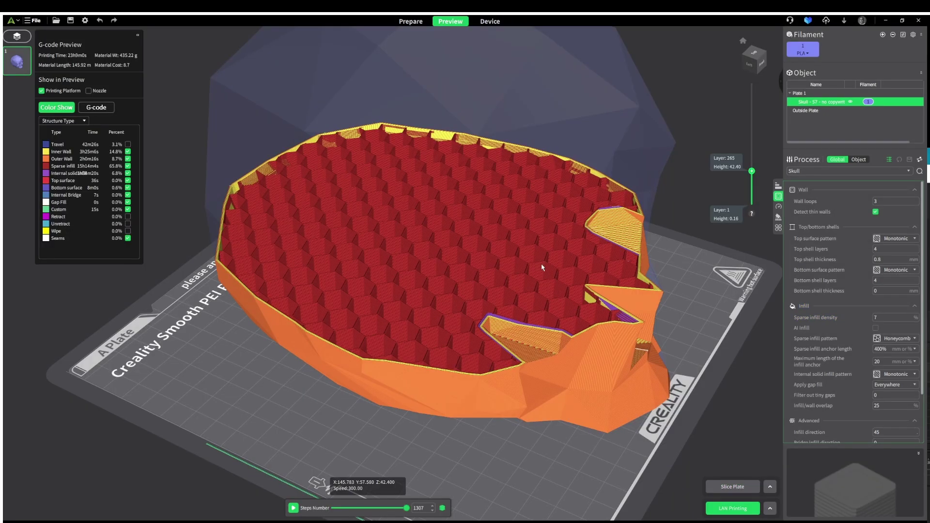
{"action": "mouse_move", "coordinate": [542, 267]}
{"action": "left_mouse_down"}
{"action": "mouse_move", "coordinate": [536, 303]}
{"action": "mouse_move", "coordinate": [540, 280]}
{"action": "left_mouse_up"}
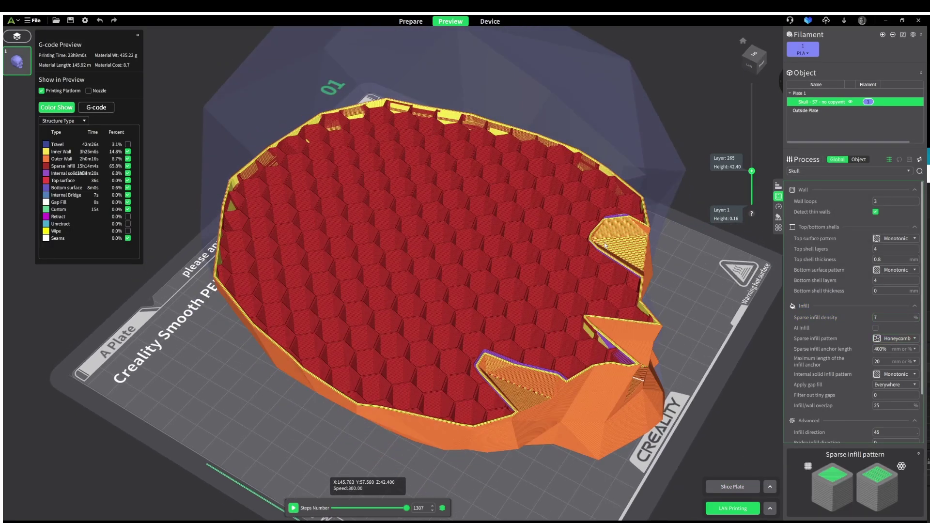
{"action": "left_click_drag", "start_coordinate": [751, 171], "coordinate": [778, 175]}
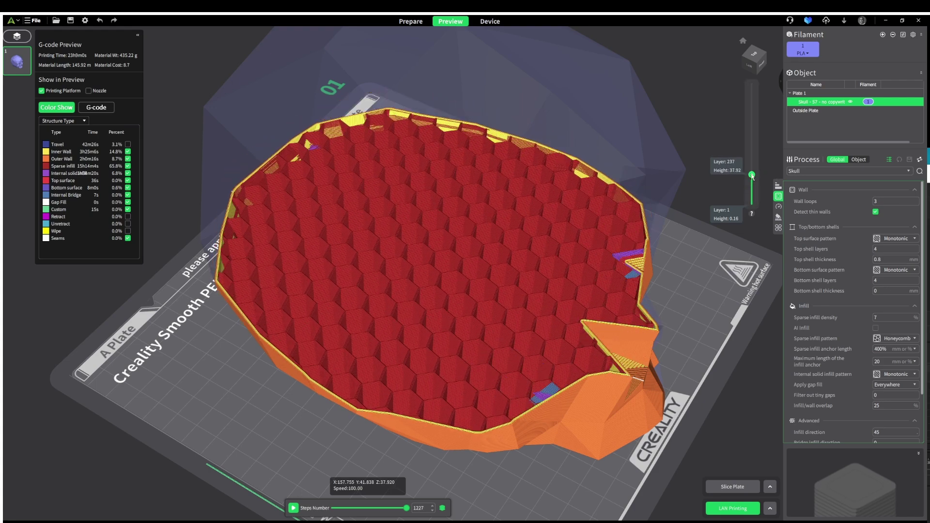
{"action": "left_click_drag", "start_coordinate": [752, 175], "coordinate": [770, 151]}
{"action": "scroll", "coordinate": [770, 152], "scroll_direction": "up", "scroll_amount": 10}
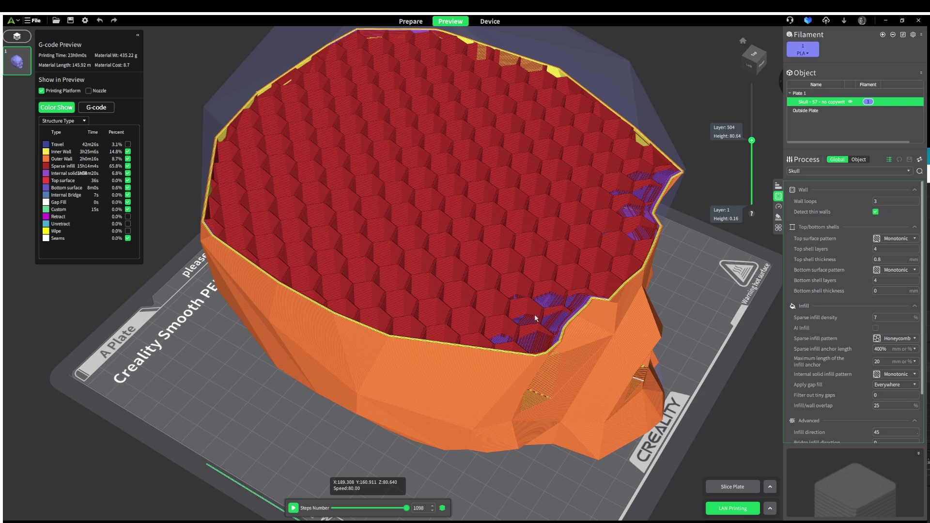
{"action": "scroll", "coordinate": [758, 149], "scroll_direction": "down", "scroll_amount": 7}
{"action": "left_click_drag", "start_coordinate": [757, 148], "coordinate": [753, 180]}
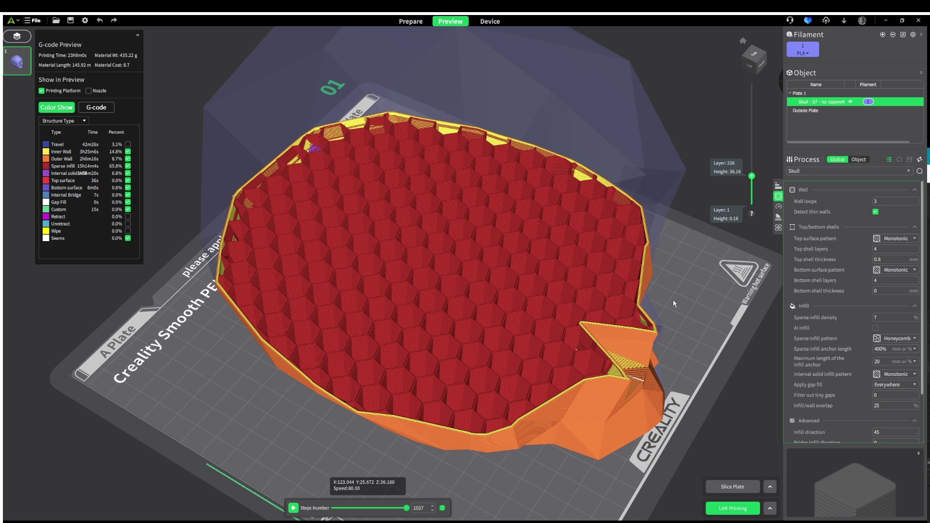
{"action": "left_click", "coordinate": [876, 328]}
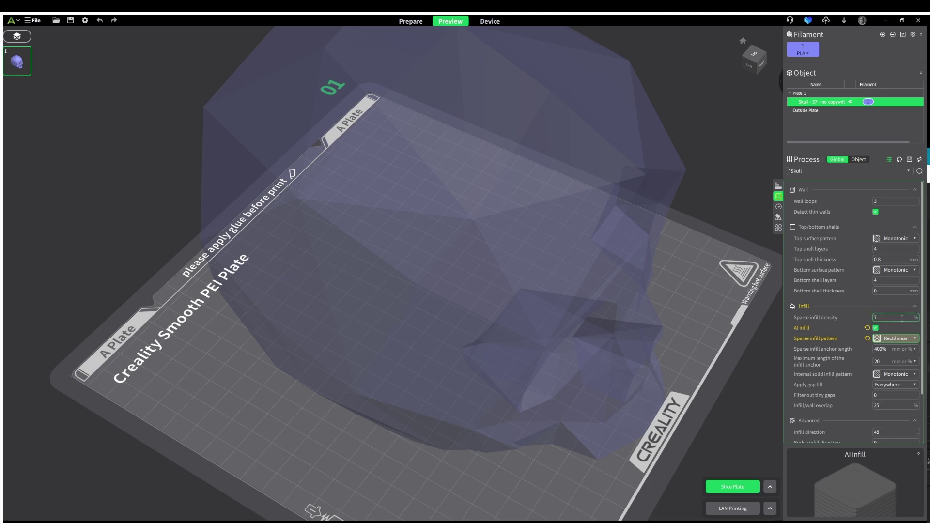
Step: Slice with AI Infill's rectilinear pattern, then raise sparse infill density from 7 to 20%
{"action": "left_click", "coordinate": [754, 483]}
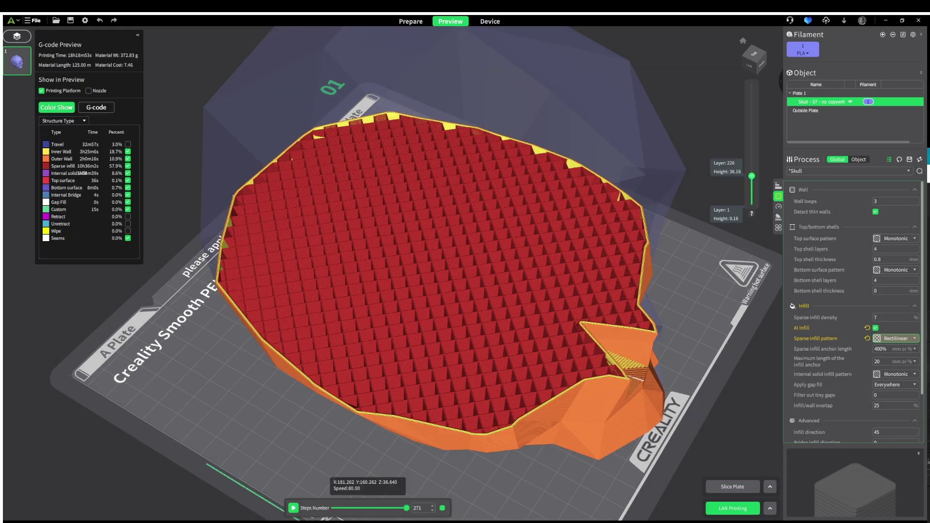
{"action": "left_click_drag", "start_coordinate": [752, 175], "coordinate": [775, 182]}
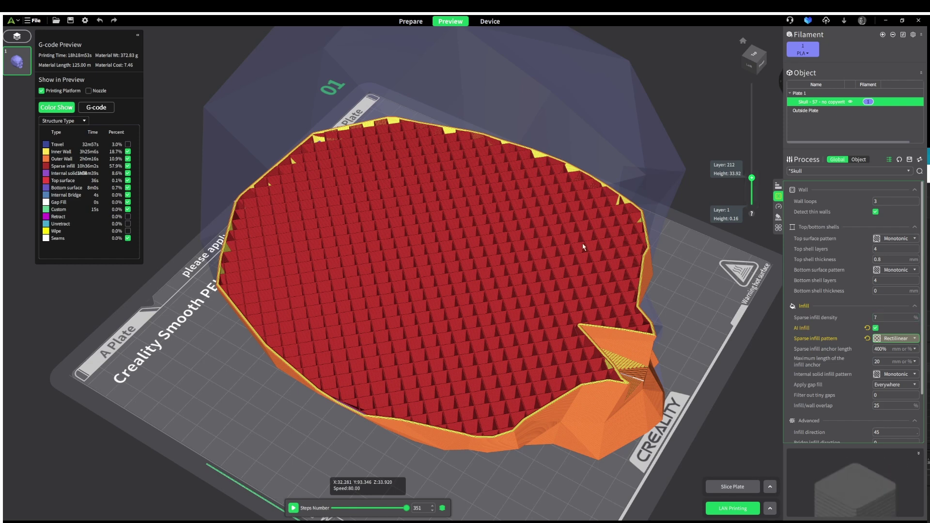
{"action": "left_click", "coordinate": [887, 315]}
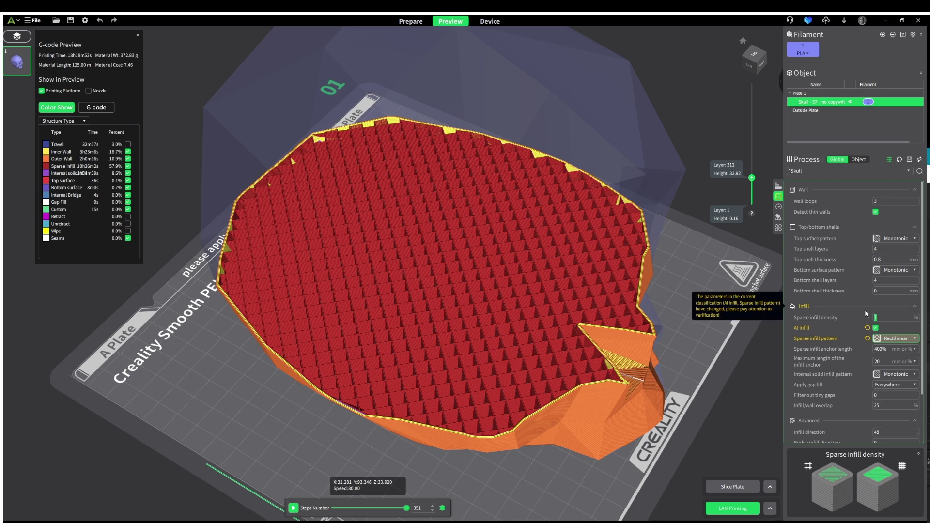
{"action": "type", "text": "20"}
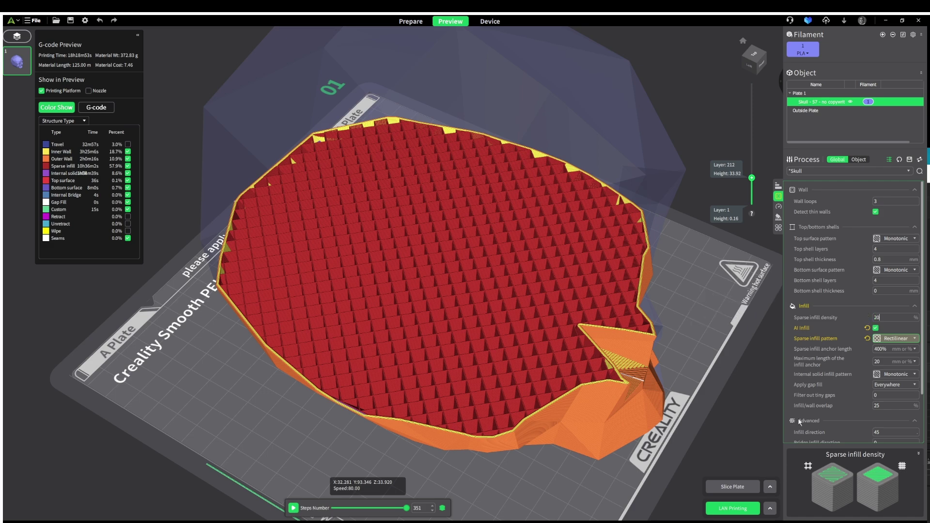
{"action": "left_click", "coordinate": [876, 360]}
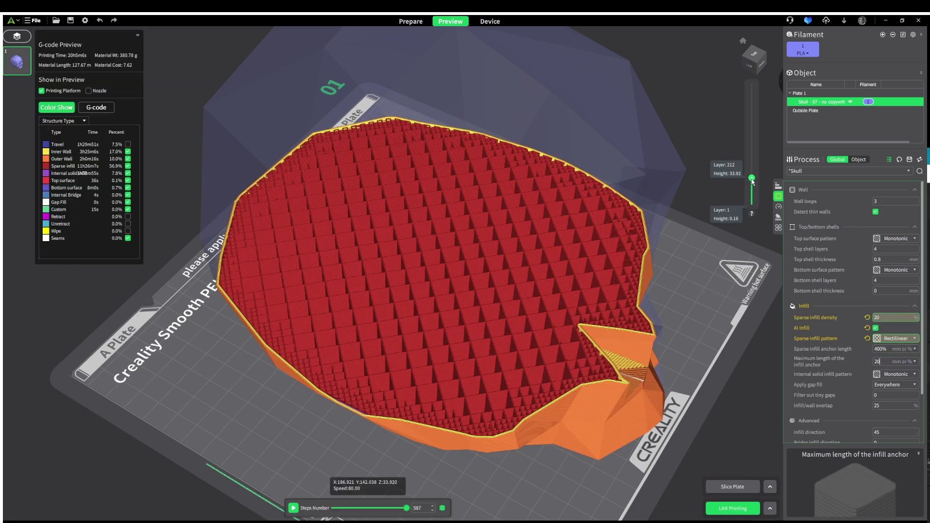
Step: Raise the layer slider to view the higher layers of the 7% honeycomb slice
{"action": "left_click_drag", "start_coordinate": [753, 182], "coordinate": [752, 161]}
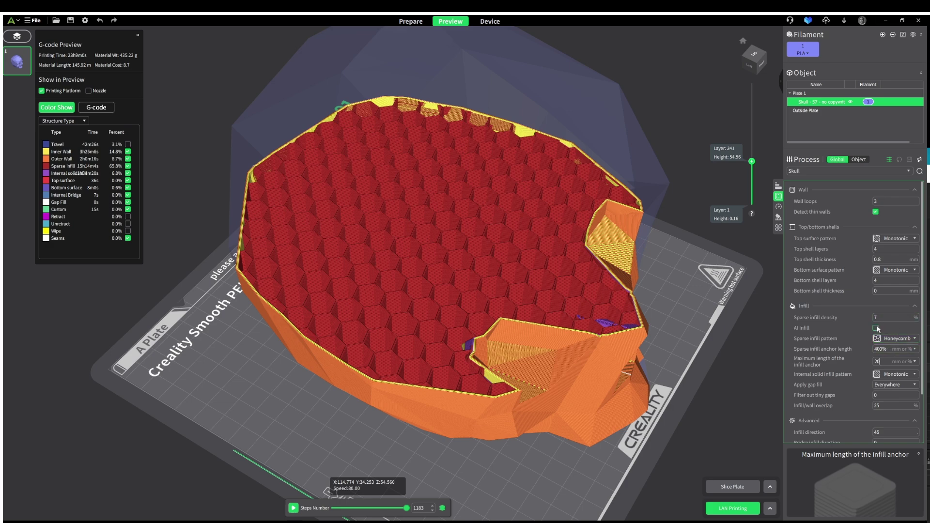
Step: Show the full-height skull from the front, then return to the Prepare workspace
{"action": "left_click", "coordinate": [410, 22]}
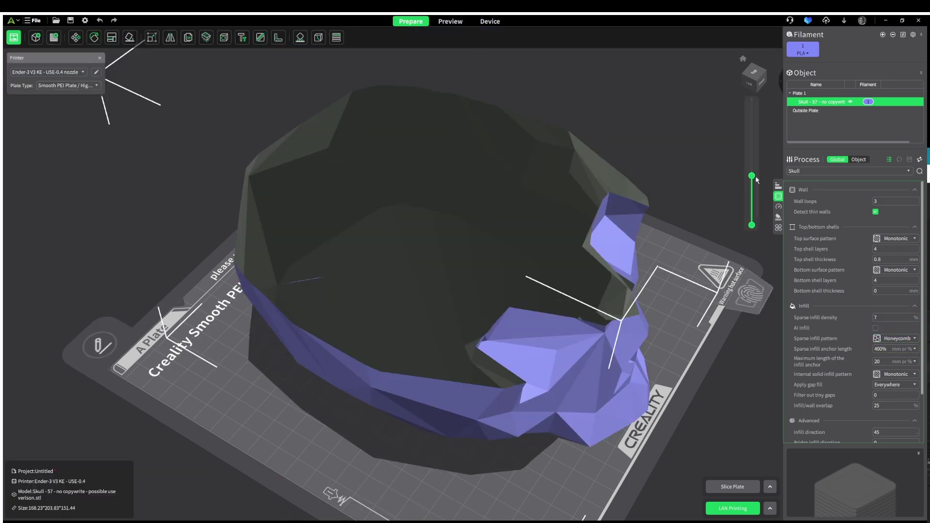
{"action": "left_click_drag", "start_coordinate": [752, 176], "coordinate": [758, 103]}
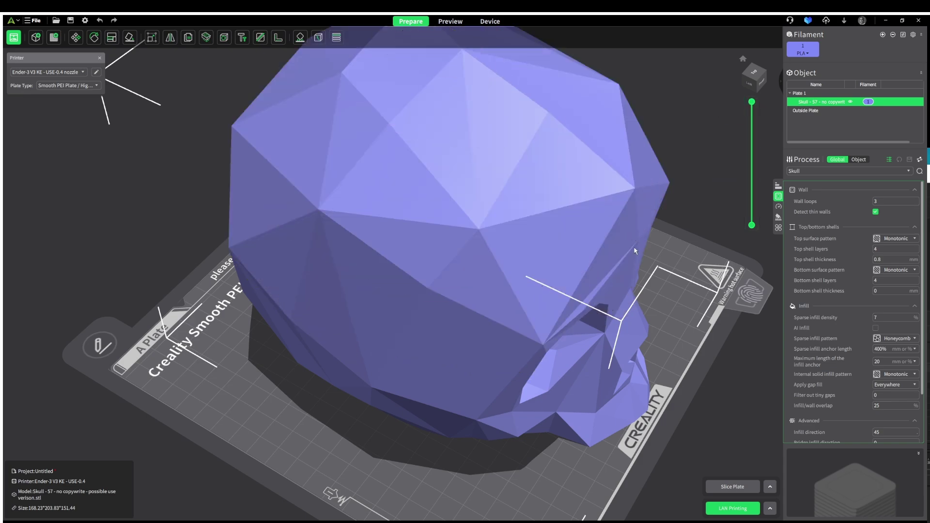
{"action": "left_click_drag", "start_coordinate": [633, 248], "coordinate": [572, 212]}
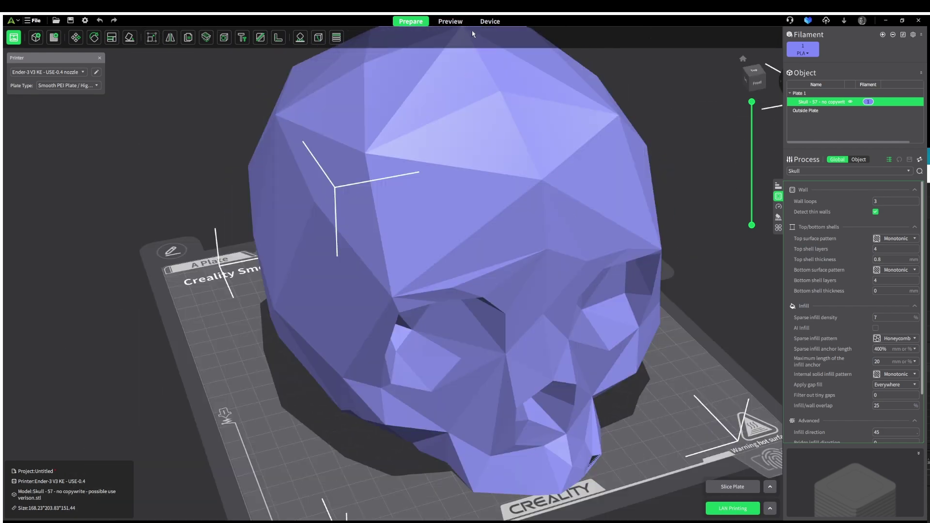
{"action": "left_click", "coordinate": [451, 21]}
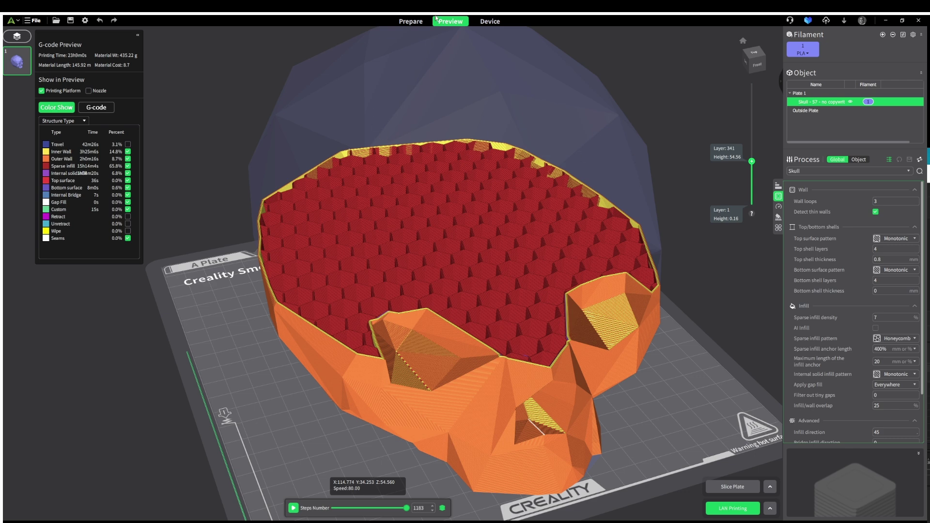
{"action": "left_click", "coordinate": [409, 21]}
Step: Add a Cylinder modifier to the skull through its Add Modifier menu
{"action": "right_click", "coordinate": [432, 214]}
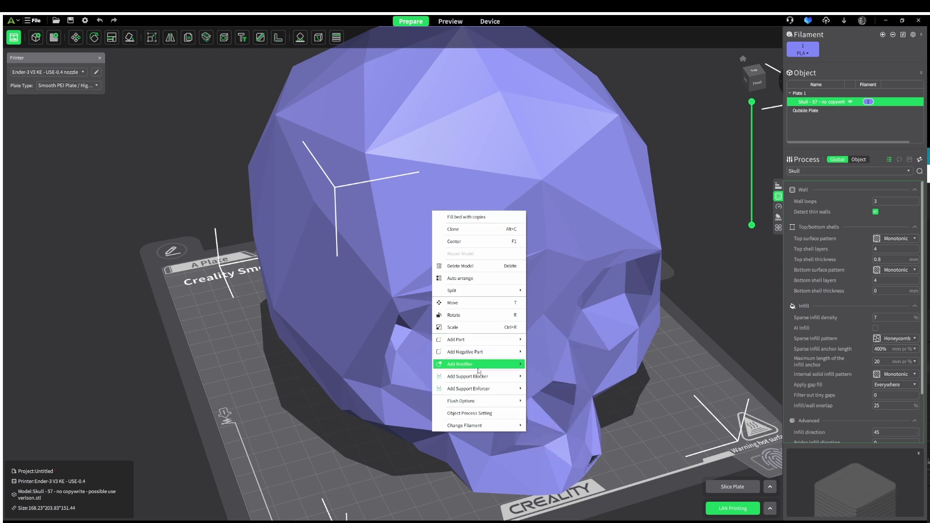
{"action": "mouse_move", "coordinate": [478, 370]}
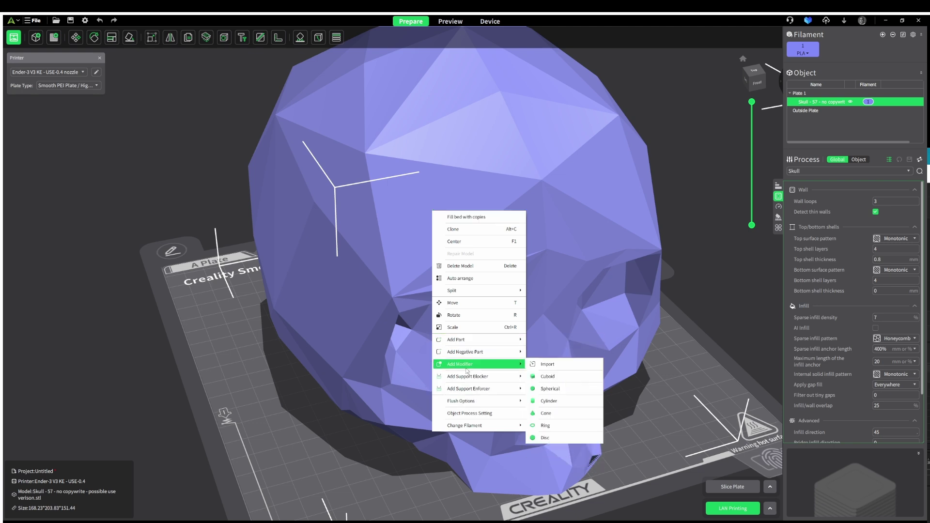
{"action": "left_click", "coordinate": [560, 403]}
{"action": "left_click_drag", "start_coordinate": [748, 349], "coordinate": [685, 368]}
{"action": "scroll", "coordinate": [685, 369], "scroll_direction": "down", "scroll_amount": 3}
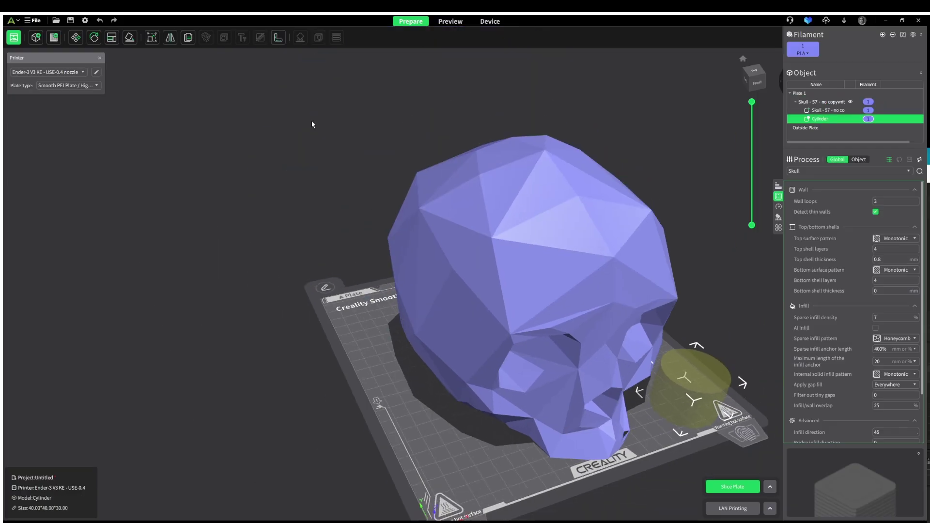
{"action": "left_click", "coordinate": [152, 37]}
{"action": "left_click", "coordinate": [77, 71]}
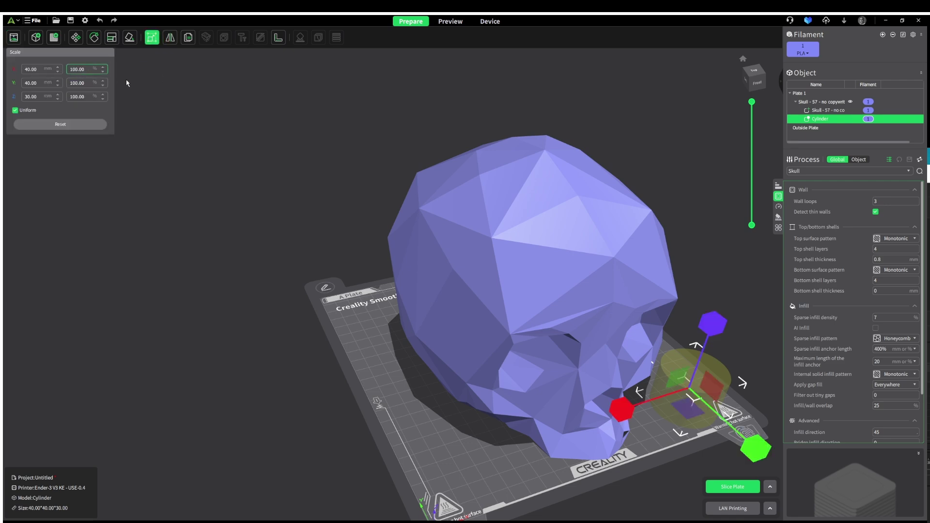
Step: Move the cylinder modifier inside the skull to X 113.90, Y 120.38, Z -4.02 mm
{"action": "key", "text": "m"}
{"action": "left_click_drag", "start_coordinate": [601, 228], "coordinate": [469, 278]}
{"action": "scroll", "coordinate": [469, 278], "scroll_direction": "up", "scroll_amount": 5}
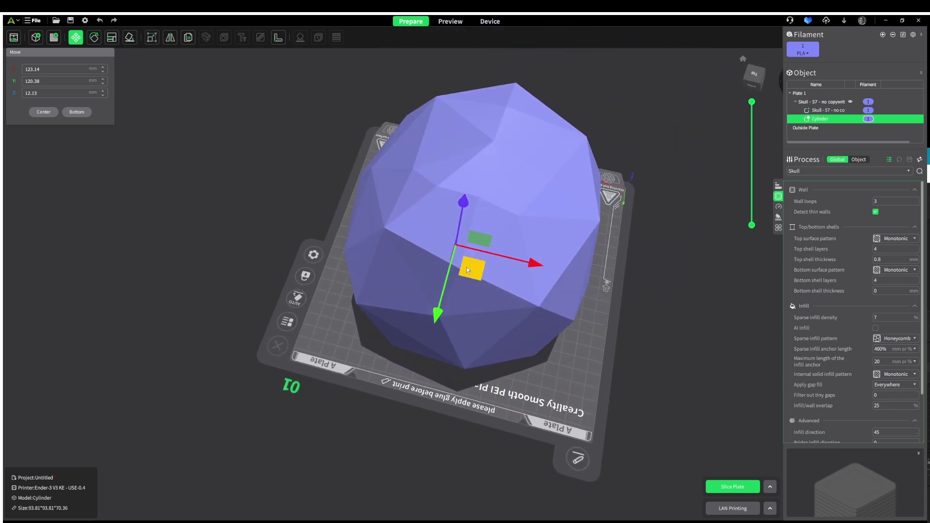
{"action": "left_click_drag", "start_coordinate": [527, 257], "coordinate": [499, 257]}
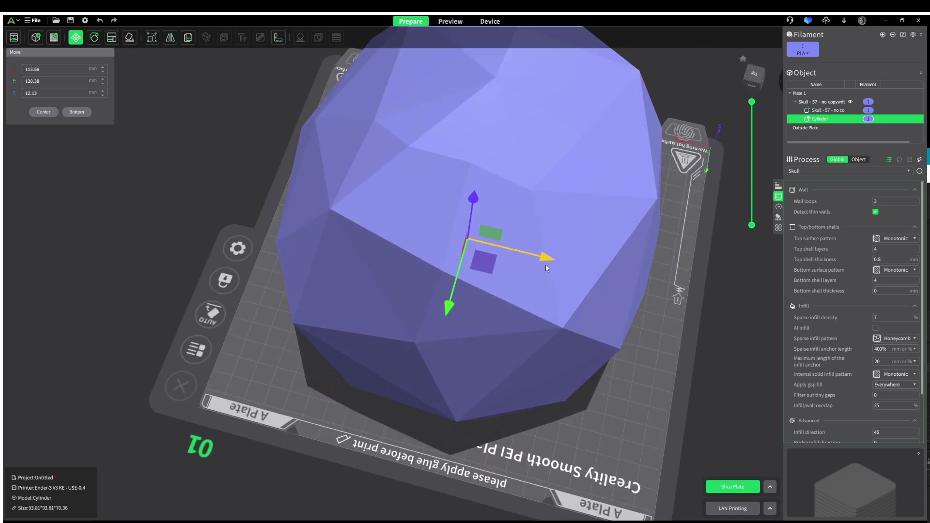
{"action": "left_click_drag", "start_coordinate": [549, 230], "coordinate": [582, 238]}
{"action": "left_click", "coordinate": [582, 238]}
{"action": "left_click", "coordinate": [824, 119]}
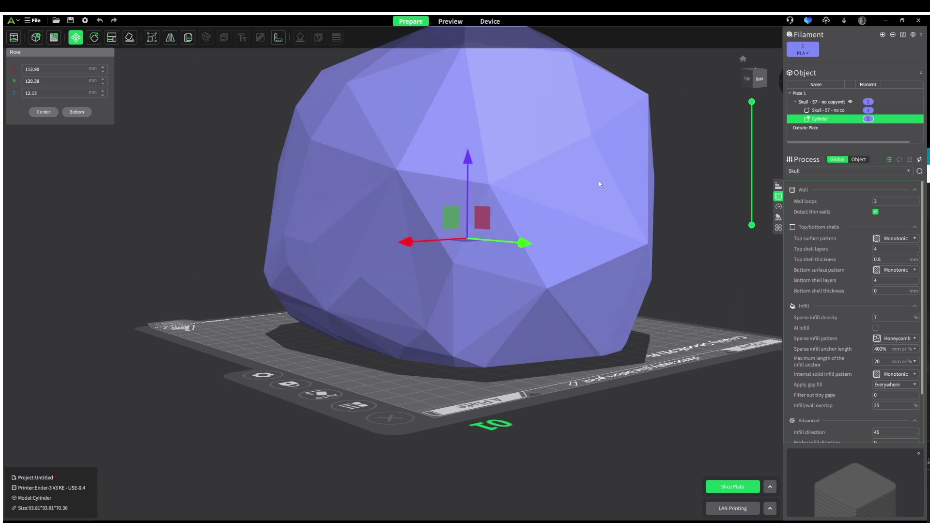
{"action": "left_click_drag", "start_coordinate": [599, 183], "coordinate": [485, 216]}
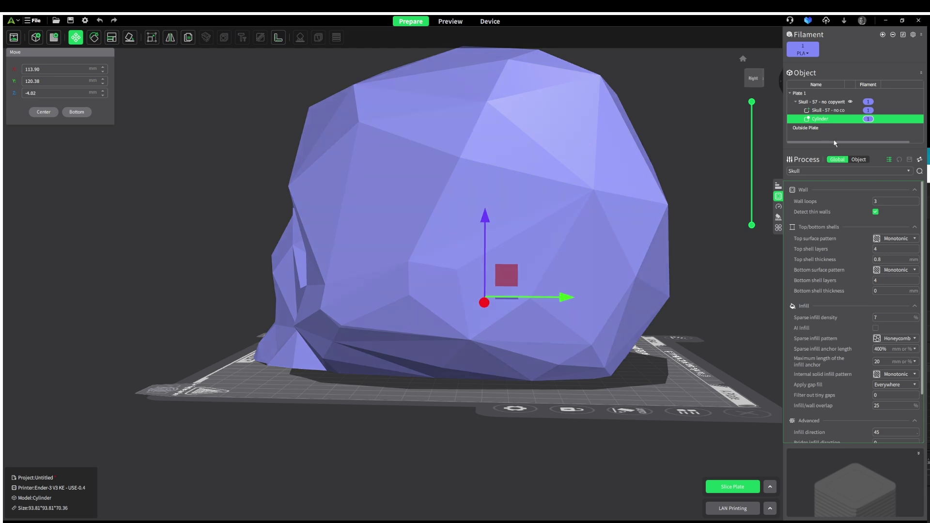
Step: Give the cylinder modifier its own 3% sparse infill density
{"action": "left_click", "coordinate": [859, 160]}
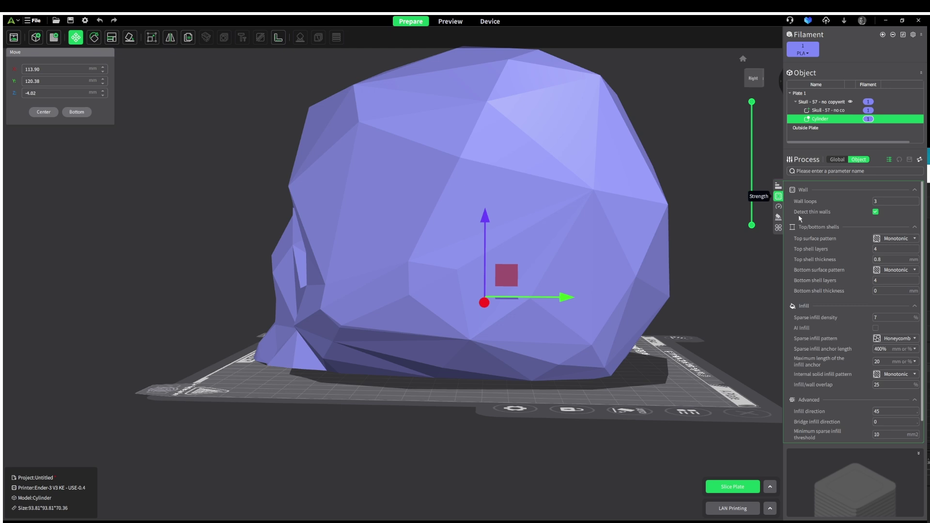
{"action": "left_click", "coordinate": [876, 318]}
{"action": "type", "text": "3"}
{"action": "left_click", "coordinate": [818, 120]}
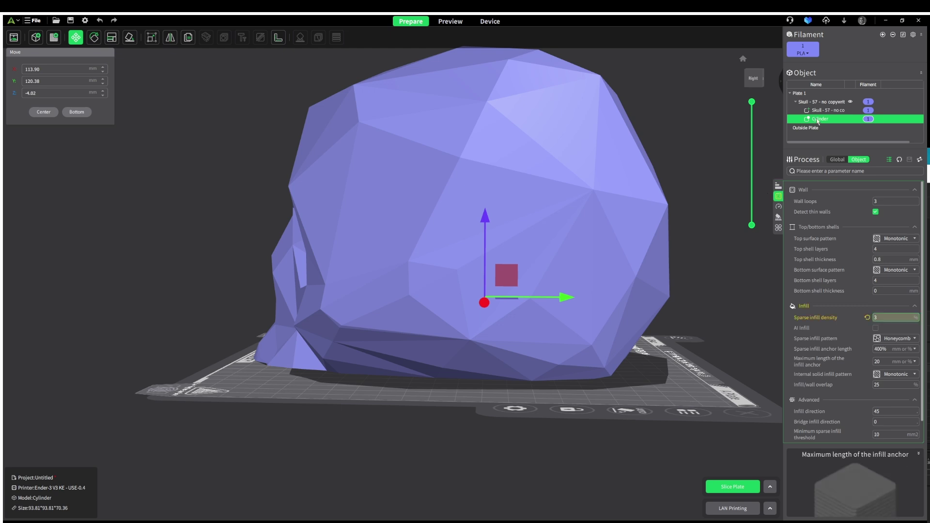
Step: Slice the plate and inspect the higher layers around layer 642, then return to Prepare
{"action": "left_click", "coordinate": [740, 486]}
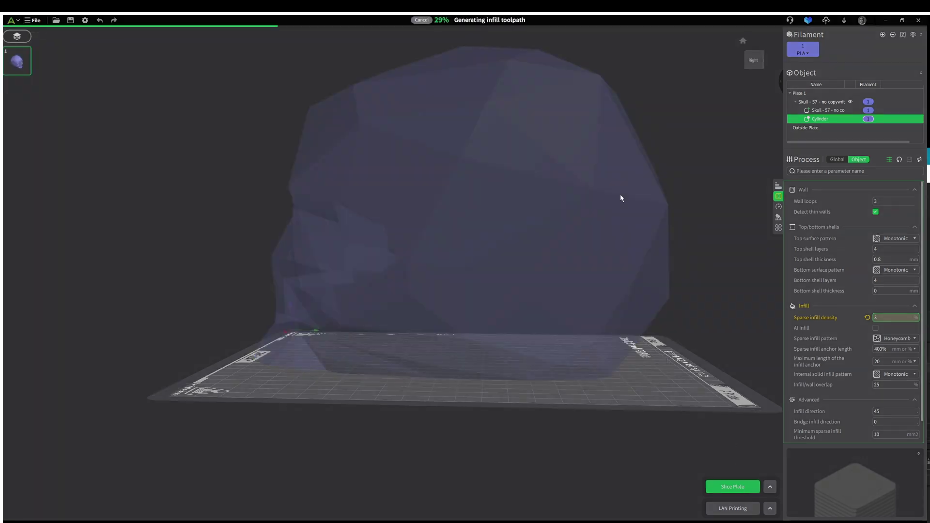
{"action": "left_click_drag", "start_coordinate": [753, 86], "coordinate": [768, 190]}
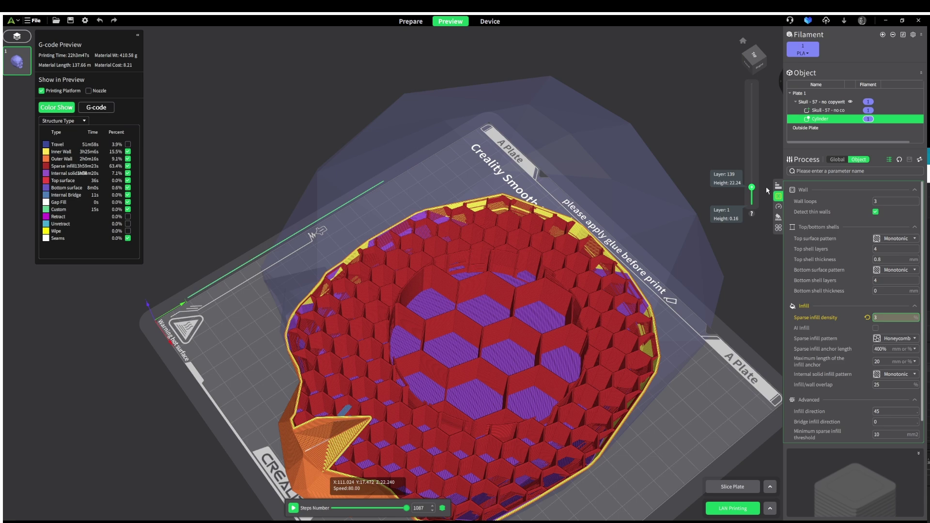
{"action": "left_click_drag", "start_coordinate": [767, 190], "coordinate": [789, 181]}
{"action": "key", "text": "Tab"}
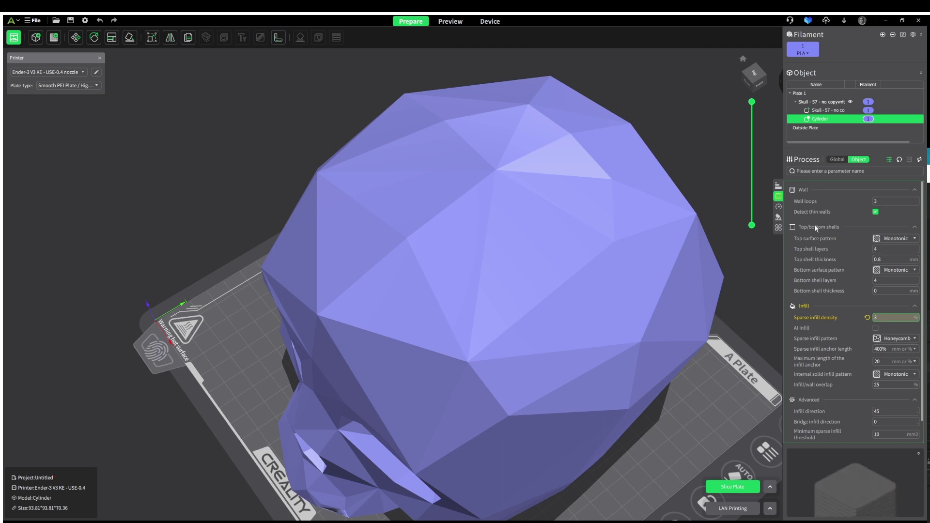
Step: Set the cylinder's wall, sparse, internal solid infill and top surface speeds to 40 mm/s
{"action": "left_click", "coordinate": [778, 209]}
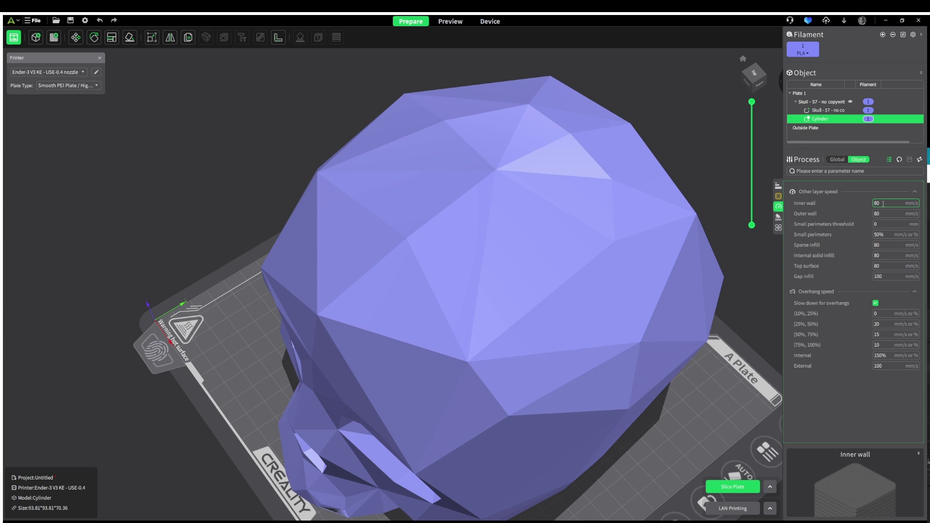
{"action": "left_click", "coordinate": [778, 185]}
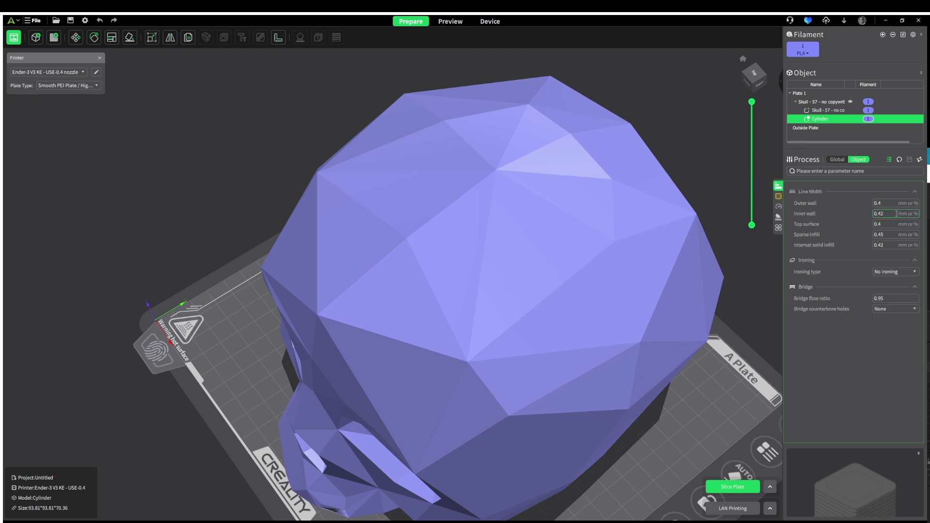
{"action": "left_click", "coordinate": [778, 206]}
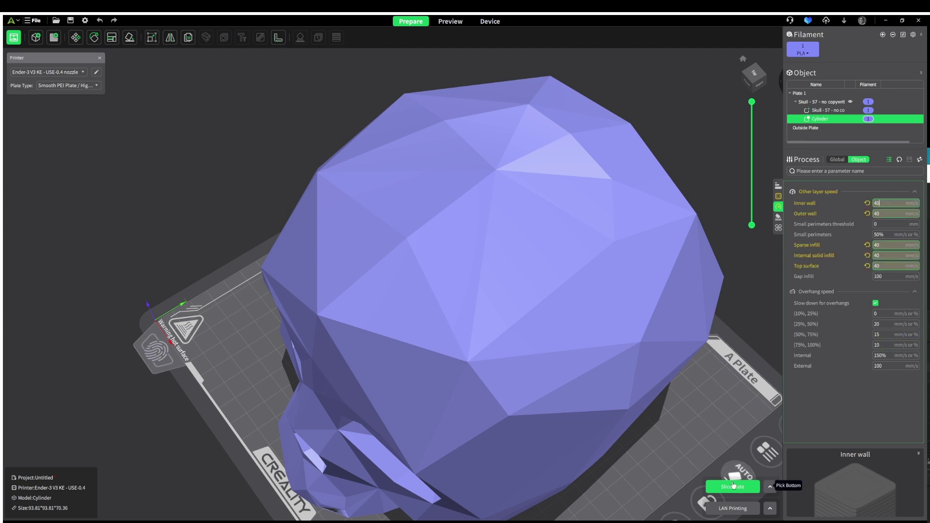
Step: Slice the plate and step through a layer's toolpath playback
{"action": "left_click", "coordinate": [734, 486]}
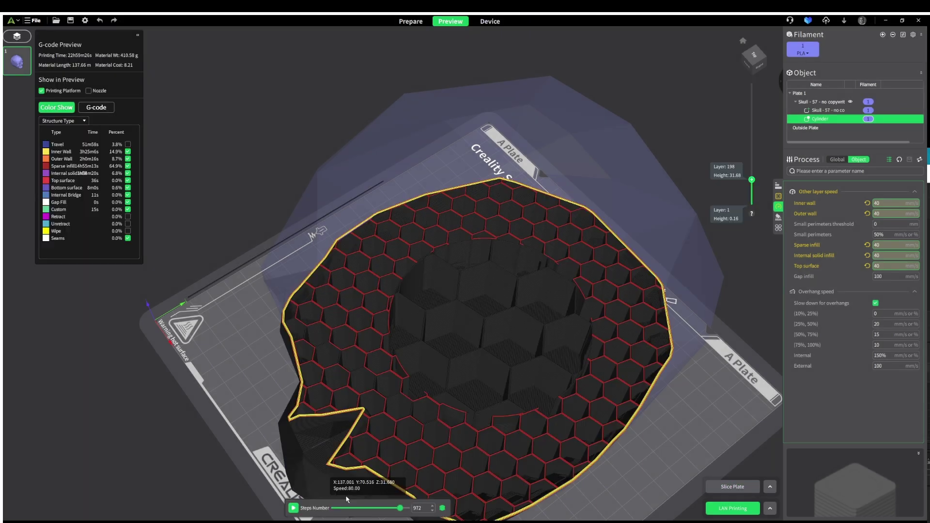
{"action": "mouse_move", "coordinate": [399, 510]}
{"action": "scroll", "coordinate": [400, 510], "scroll_direction": "up", "scroll_amount": 5}
{"action": "left_click_drag", "start_coordinate": [399, 510], "coordinate": [404, 512]}
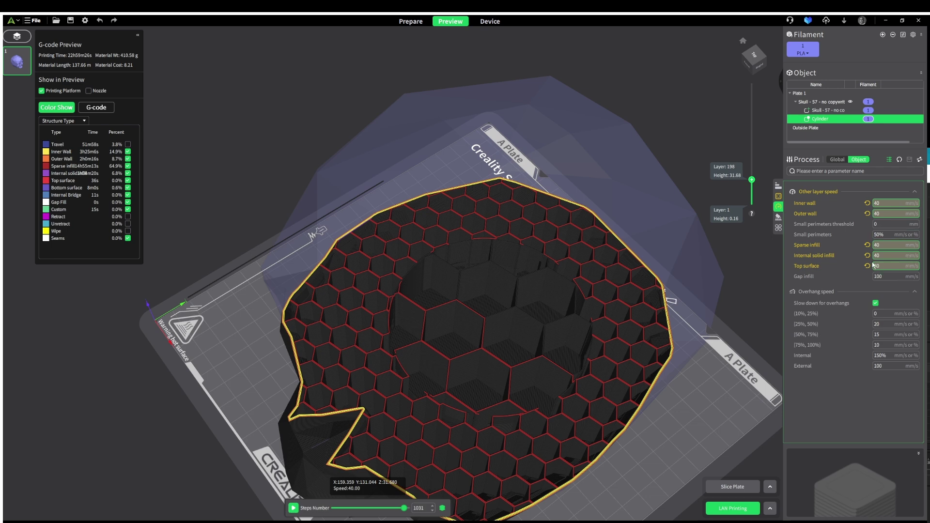
Step: Undo to remove the cylinder modifier and reselect the skull
{"action": "mouse_move", "coordinate": [826, 241]}
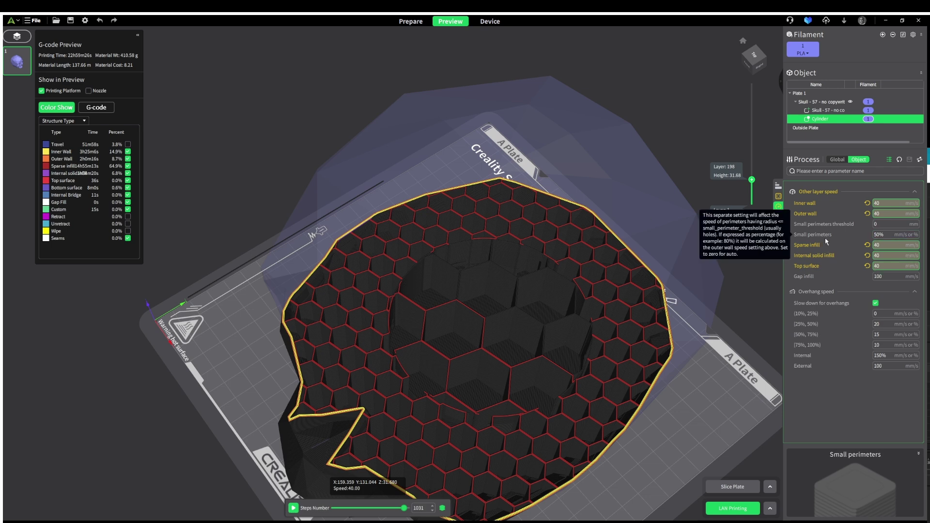
{"action": "key", "text": "ctrl+z"}
{"action": "left_click", "coordinate": [533, 187]}
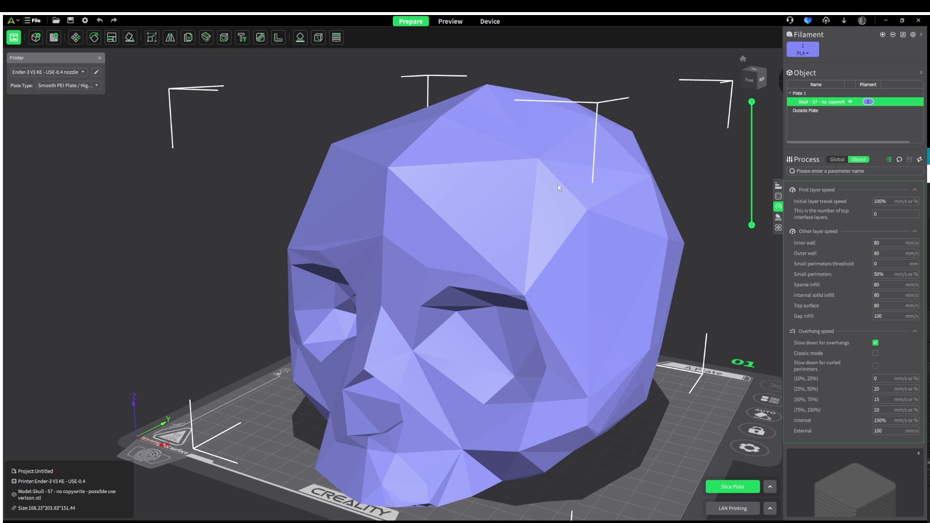
Step: Delete and restore the skull, slice it, then return to the model view
{"action": "key", "text": "Delete"}
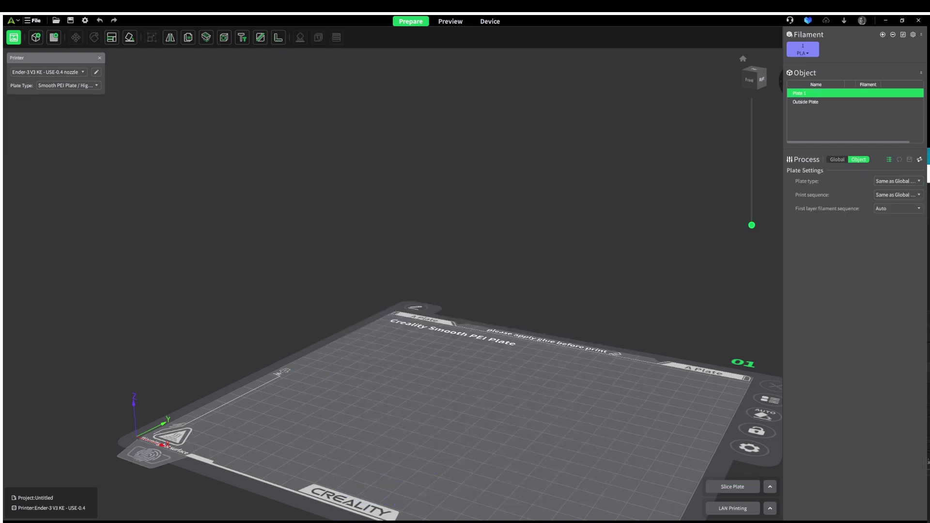
{"action": "key", "text": "ctrl+z"}
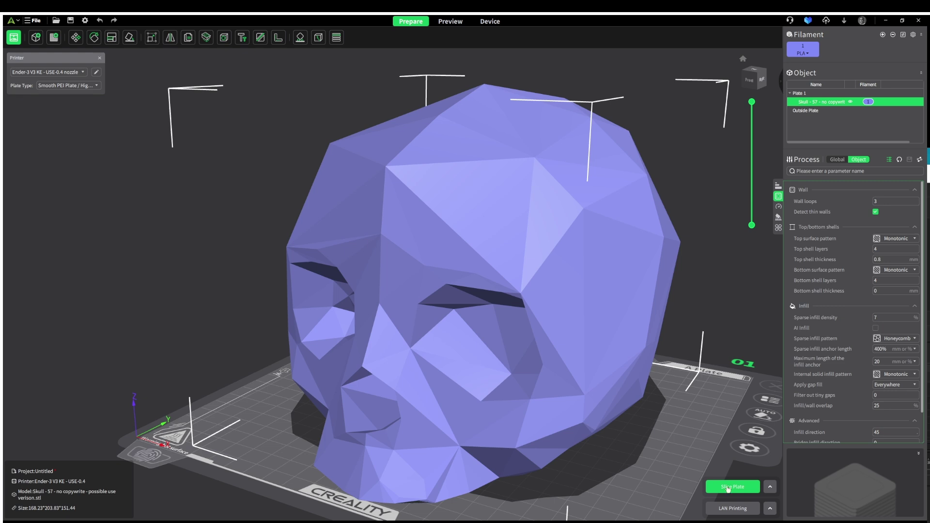
{"action": "left_click", "coordinate": [728, 490]}
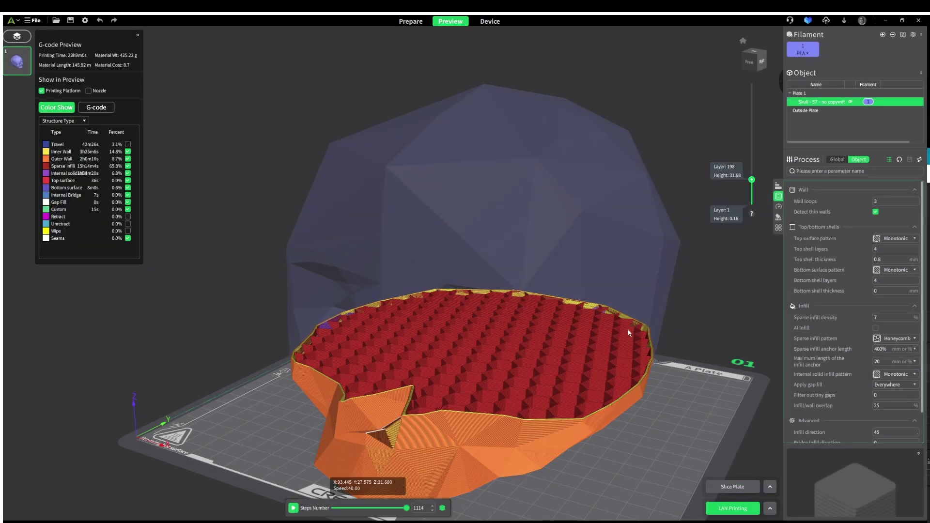
{"action": "key", "text": "Tab"}
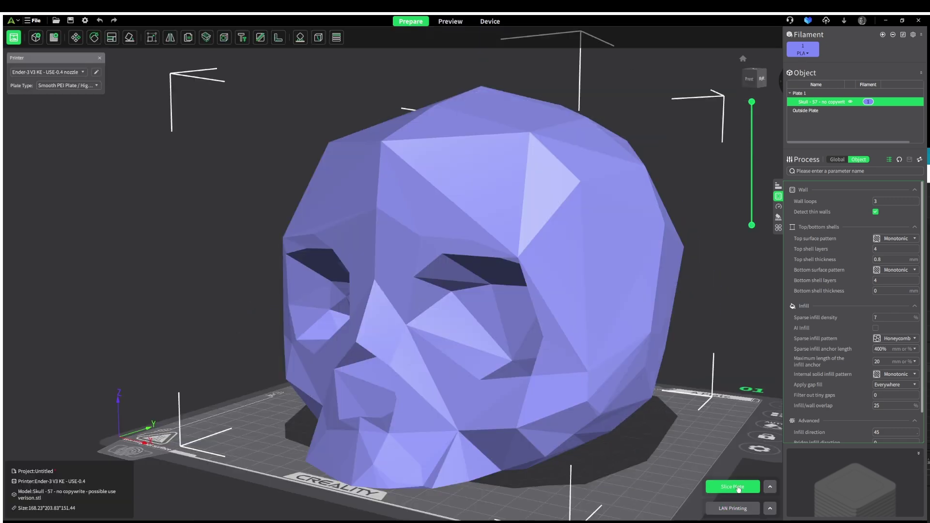
Step: Re-slice the skull, look down into the slice, and open the G-code send options
{"action": "left_click", "coordinate": [737, 487]}
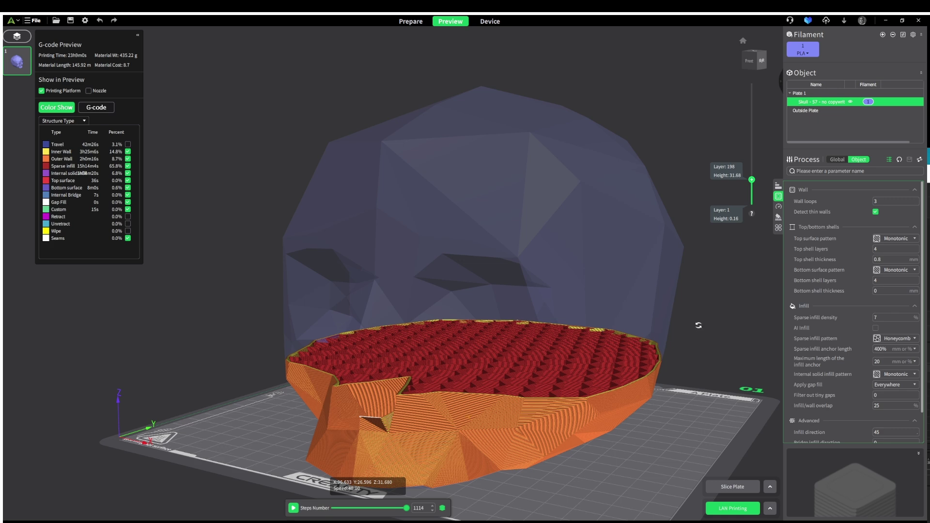
{"action": "left_click_drag", "start_coordinate": [696, 325], "coordinate": [684, 344]}
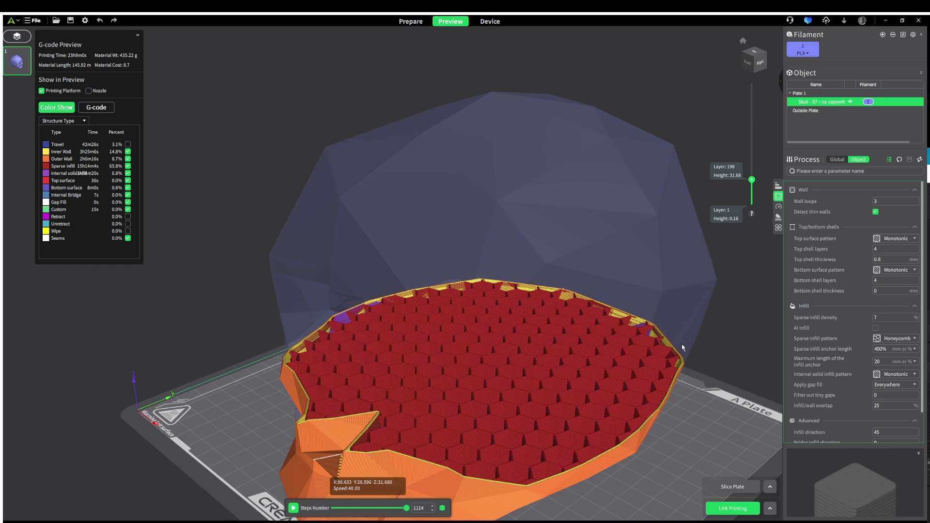
{"action": "scroll", "coordinate": [682, 348], "scroll_direction": "down", "scroll_amount": 5}
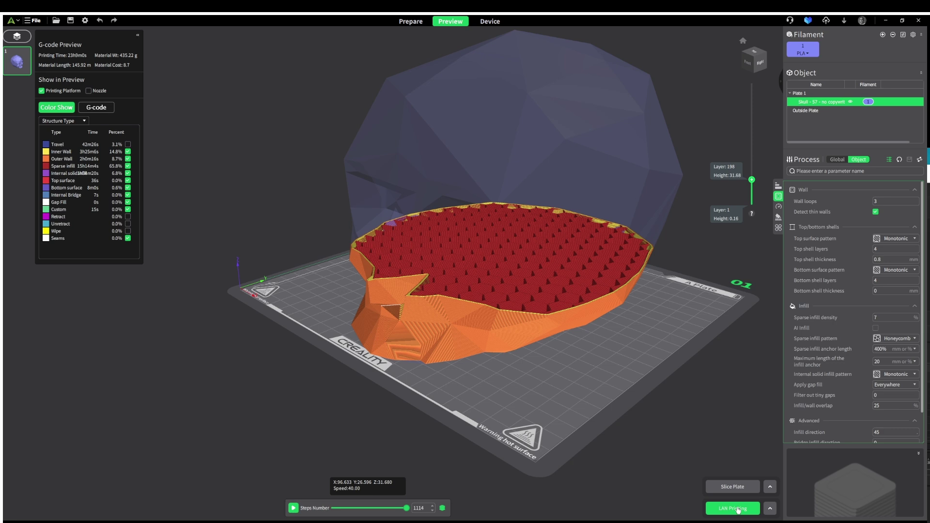
{"action": "left_click", "coordinate": [738, 509]}
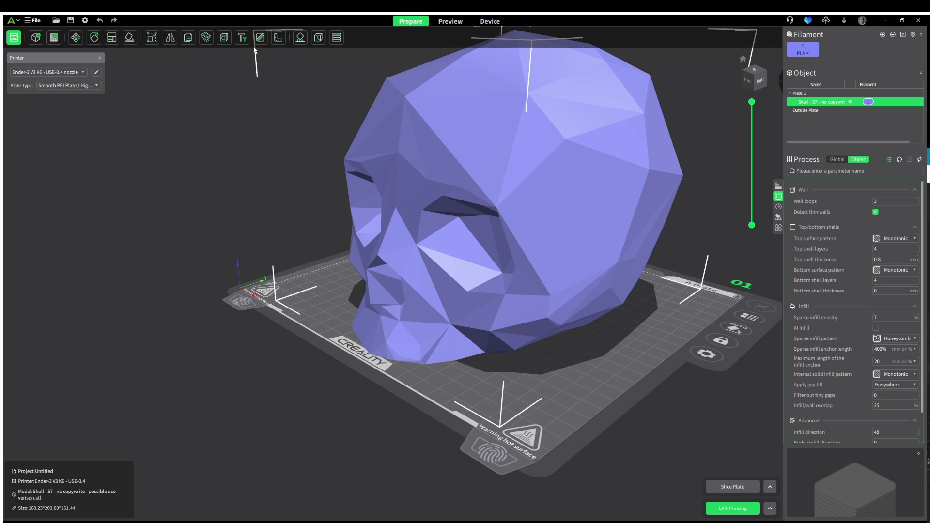
Step: Enable supports and paint support areas onto the skull's chin
{"action": "left_click", "coordinate": [301, 37]}
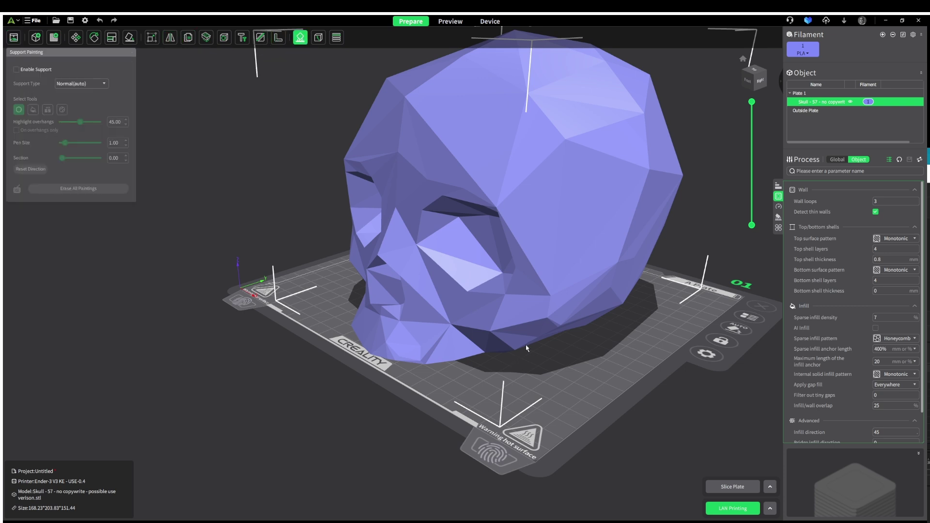
{"action": "left_click", "coordinate": [17, 70]}
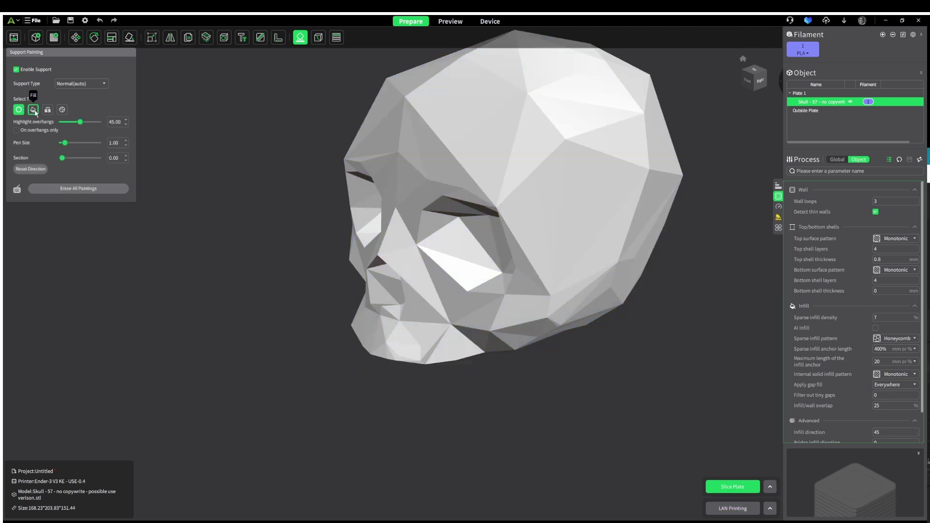
{"action": "mouse_move", "coordinate": [449, 329]}
{"action": "left_mouse_down"}
{"action": "mouse_move", "coordinate": [407, 347]}
{"action": "mouse_move", "coordinate": [431, 335]}
{"action": "mouse_move", "coordinate": [444, 343]}
{"action": "left_mouse_up"}
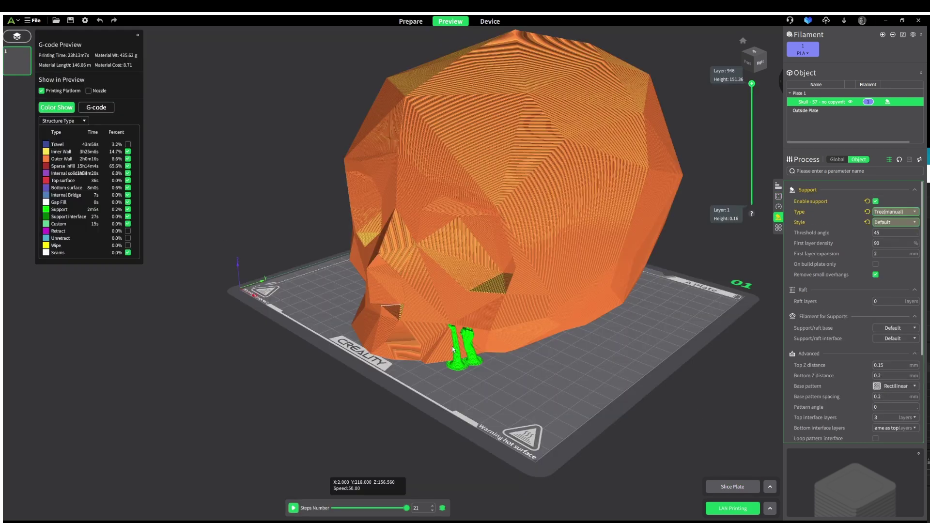
{"action": "left_click", "coordinate": [414, 21]}
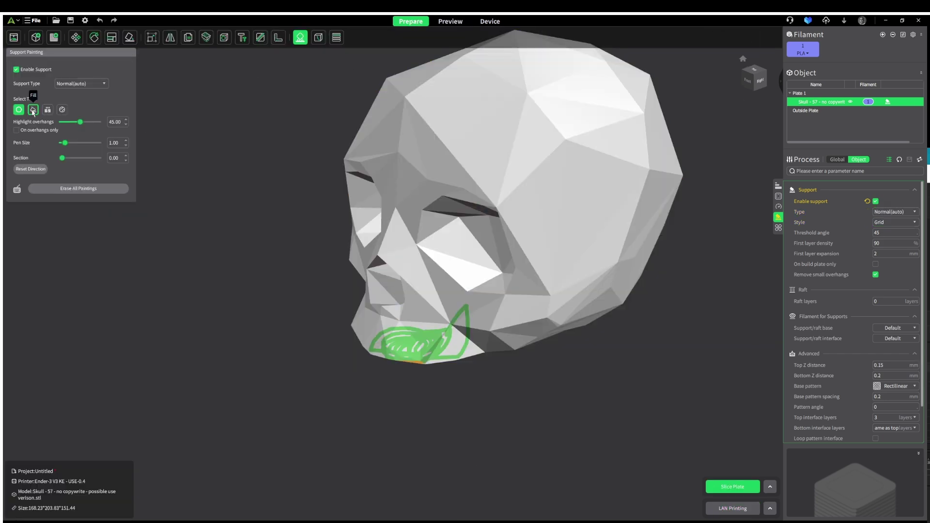
Step: Smart-fill support paint across the skull, then switch to Preview
{"action": "left_click", "coordinate": [33, 111]}
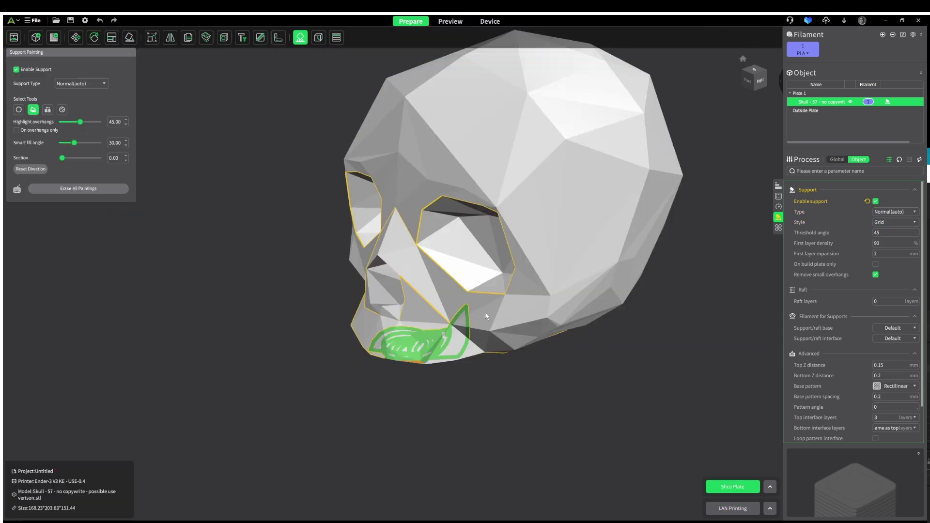
{"action": "left_click", "coordinate": [533, 194]}
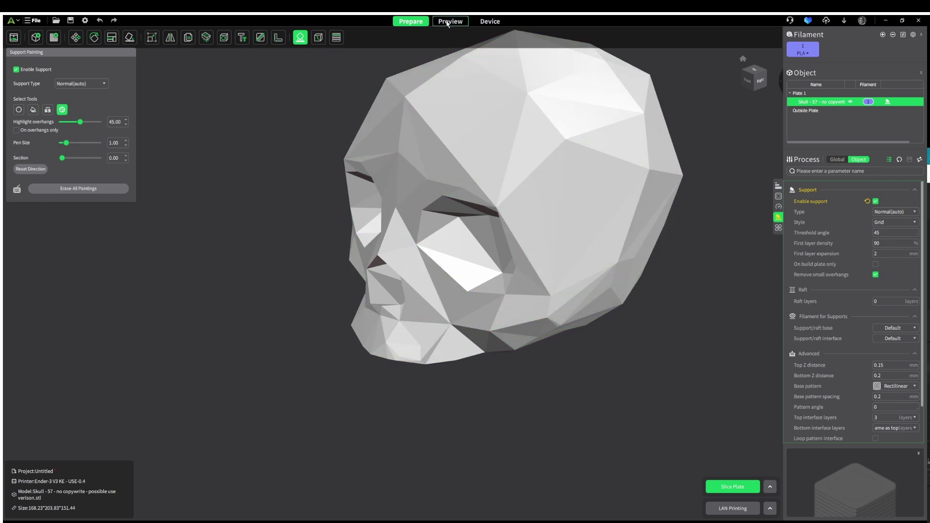
{"action": "left_click", "coordinate": [447, 23]}
Step: Add a cuboid support blocker to the skull from its right-click menu
{"action": "left_click", "coordinate": [411, 21]}
{"action": "right_click", "coordinate": [532, 254]}
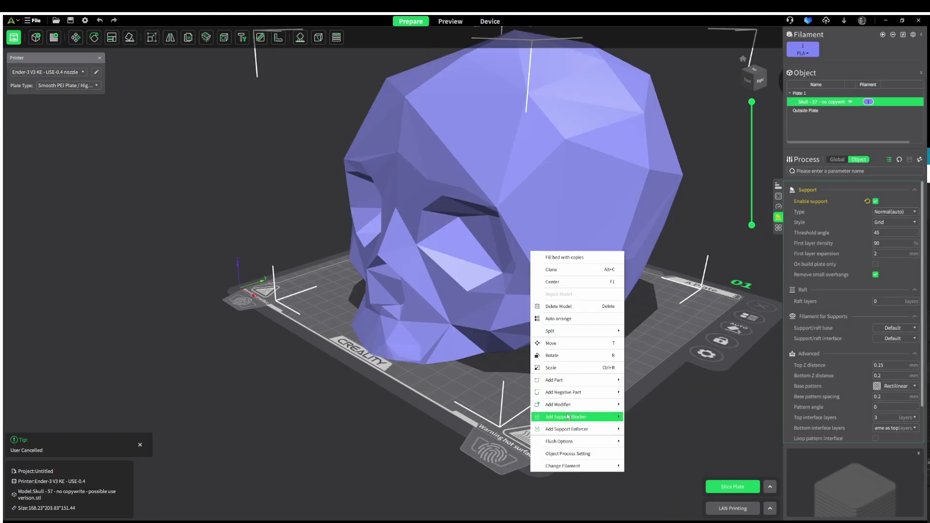
{"action": "mouse_move", "coordinate": [569, 417]}
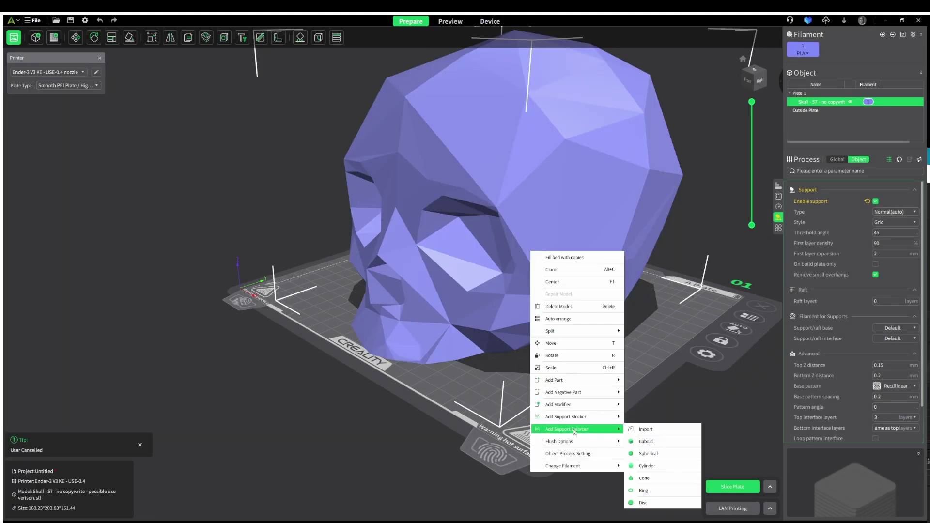
{"action": "mouse_move", "coordinate": [582, 418]}
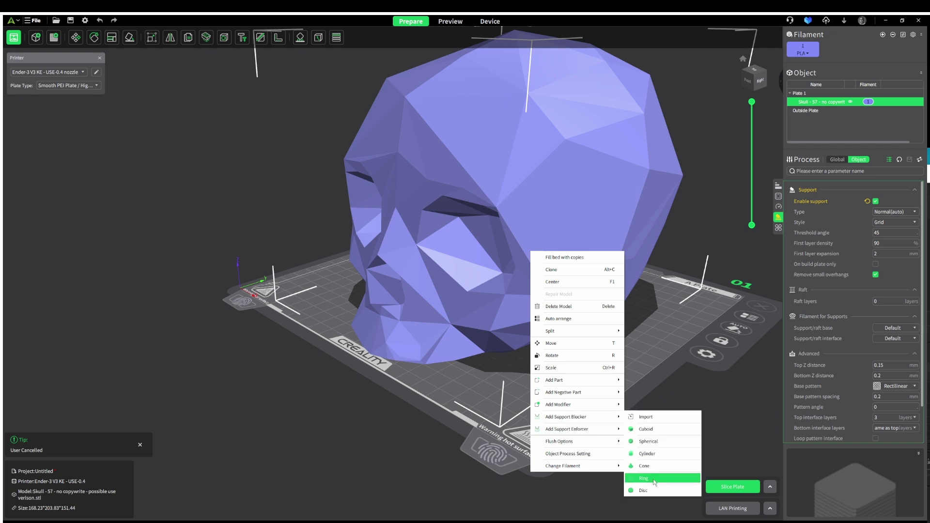
{"action": "left_click", "coordinate": [649, 441]}
Step: Orbit the sliced preview to the skull's front to see its tree supports, then return to preparation
{"action": "left_click_drag", "start_coordinate": [546, 408], "coordinate": [441, 22]}
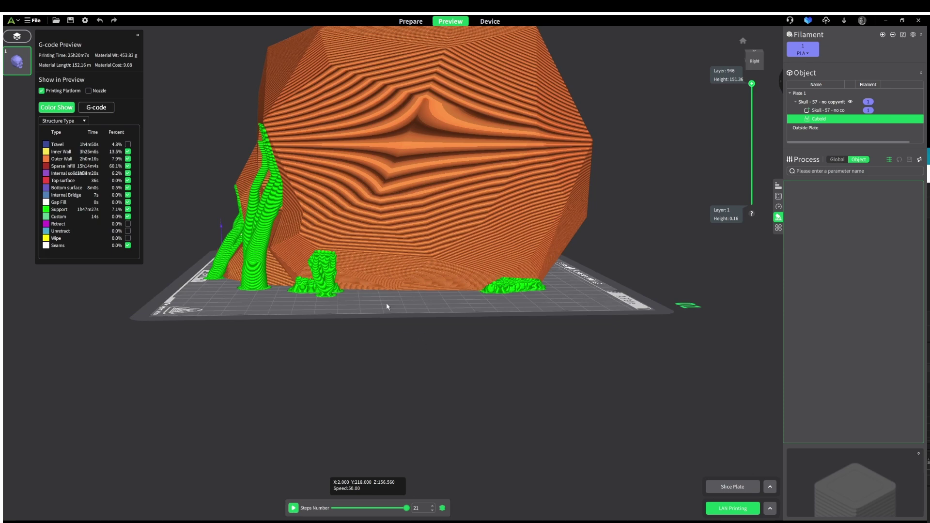
{"action": "left_click_drag", "start_coordinate": [410, 334], "coordinate": [482, 311]}
{"action": "left_click", "coordinate": [427, 20]}
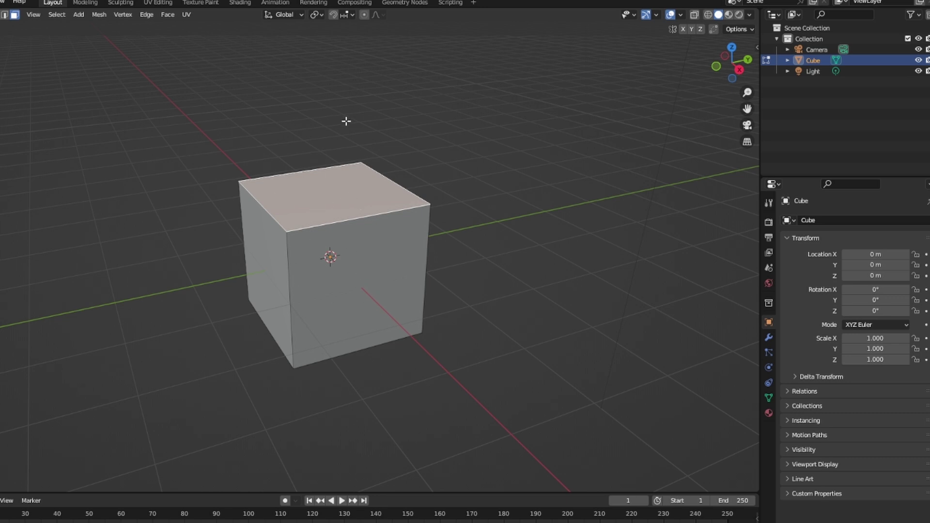
Step: Delete the cube's top face in Edit Mode to leave an open box
{"action": "key", "text": "x"}
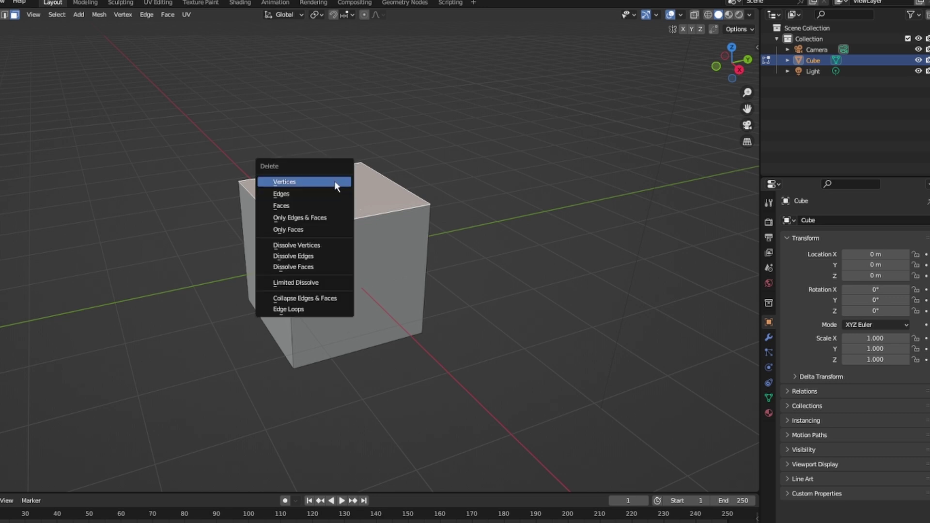
{"action": "left_click", "coordinate": [320, 205]}
{"action": "middle_click_drag", "start_coordinate": [322, 203], "coordinate": [423, 215]}
Step: Export the open cube as an STL and bring cube no top.stl into Creality Print
{"action": "left_click", "coordinate": [1, 3]}
{"action": "mouse_move", "coordinate": [7, 157]}
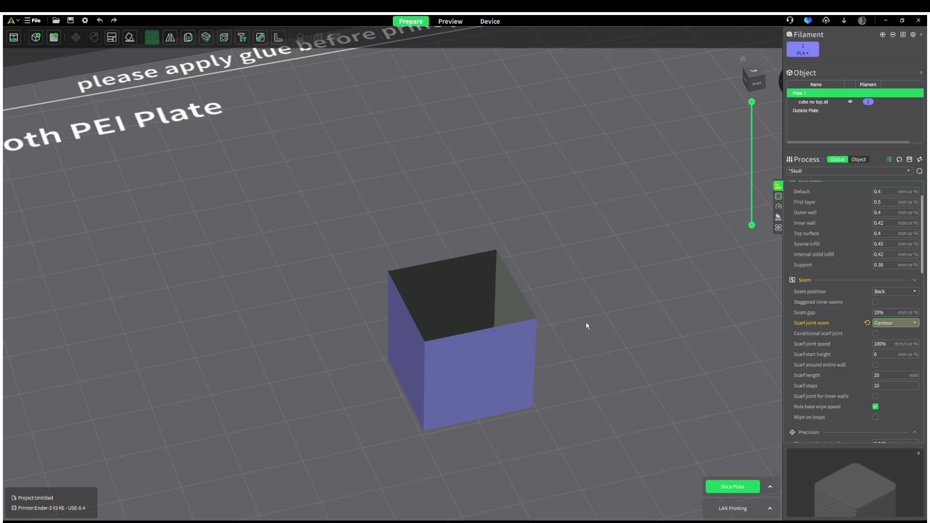
{"action": "mouse_move", "coordinate": [588, 324]}
{"action": "left_mouse_down"}
{"action": "mouse_move", "coordinate": [580, 373]}
{"action": "mouse_move", "coordinate": [592, 326]}
{"action": "left_mouse_up"}
{"action": "left_click", "coordinate": [423, 373]}
{"action": "left_click_drag", "start_coordinate": [423, 373], "coordinate": [552, 334]}
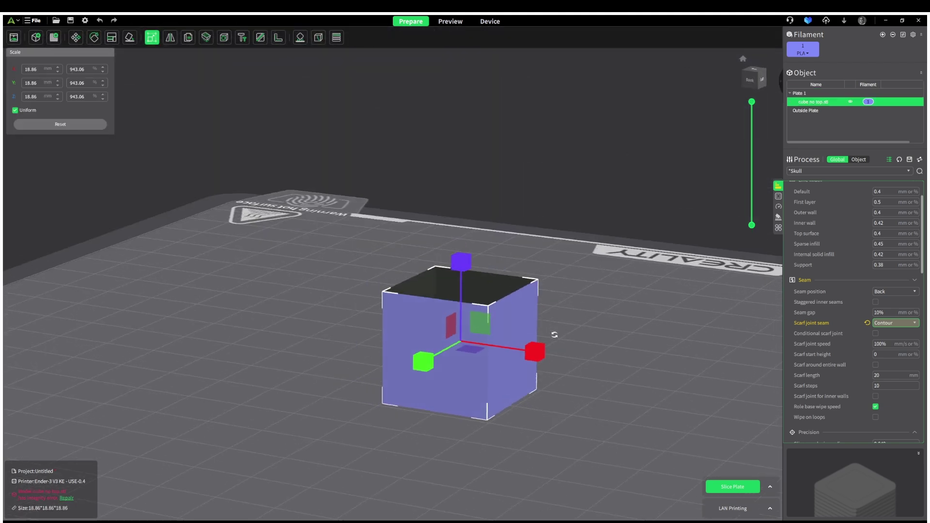
Step: Repair cube no top.stl's mesh errors and inspect the 18.86 mm cube on the plate
{"action": "left_click", "coordinate": [66, 498]}
{"action": "left_click_drag", "start_coordinate": [432, 312], "coordinate": [415, 321]}
{"action": "scroll", "coordinate": [500, 277], "scroll_direction": "up", "scroll_amount": 3}
{"action": "left_click_drag", "start_coordinate": [501, 277], "coordinate": [539, 302]}
{"action": "scroll", "coordinate": [539, 302], "scroll_direction": "down", "scroll_amount": 2}
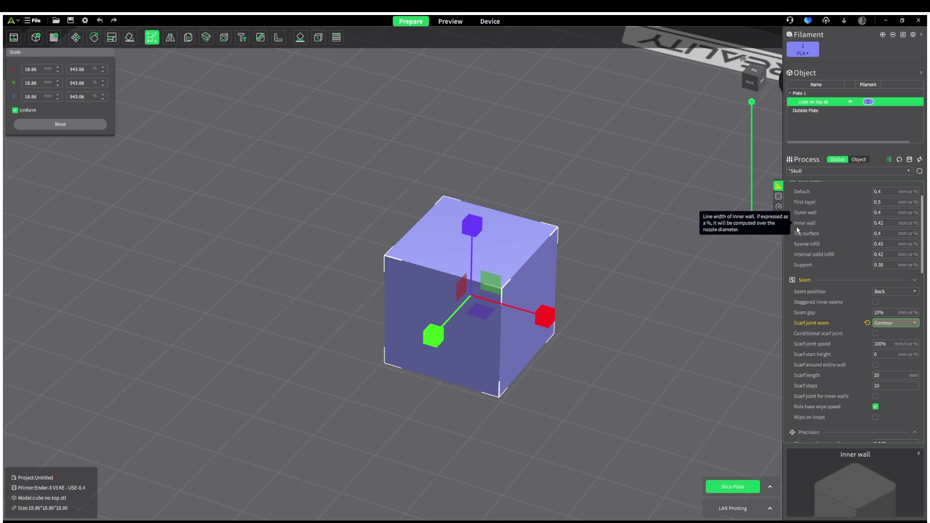
{"action": "scroll", "coordinate": [567, 349], "scroll_direction": "down", "scroll_amount": 3}
{"action": "left_click_drag", "start_coordinate": [567, 349], "coordinate": [629, 377]}
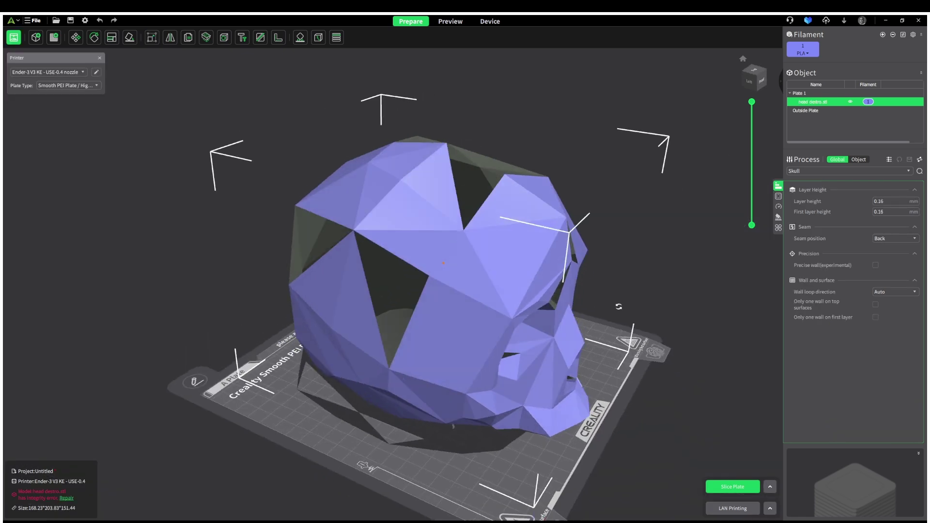
Step: Repair head destro.stl to close its hole, then view the skull from the front and an oblique angle
{"action": "left_click_drag", "start_coordinate": [571, 314], "coordinate": [453, 223]}
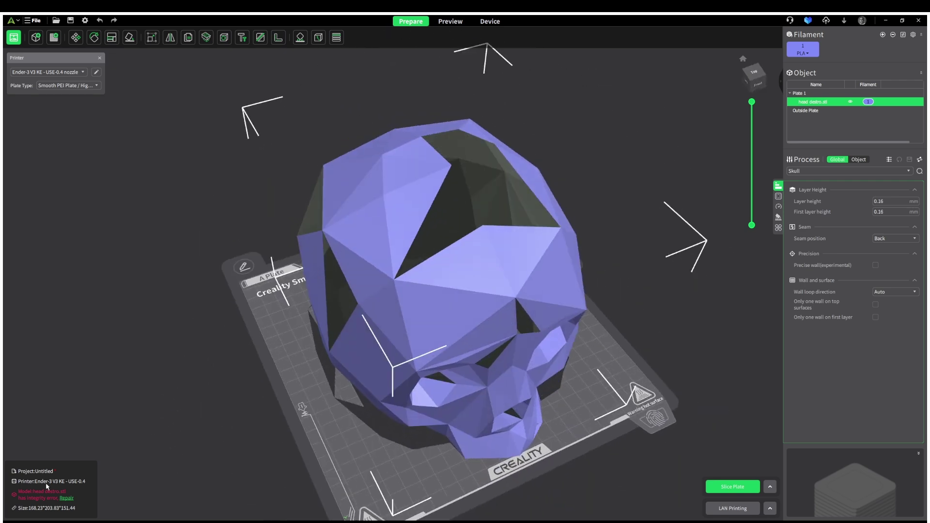
{"action": "left_click", "coordinate": [67, 499]}
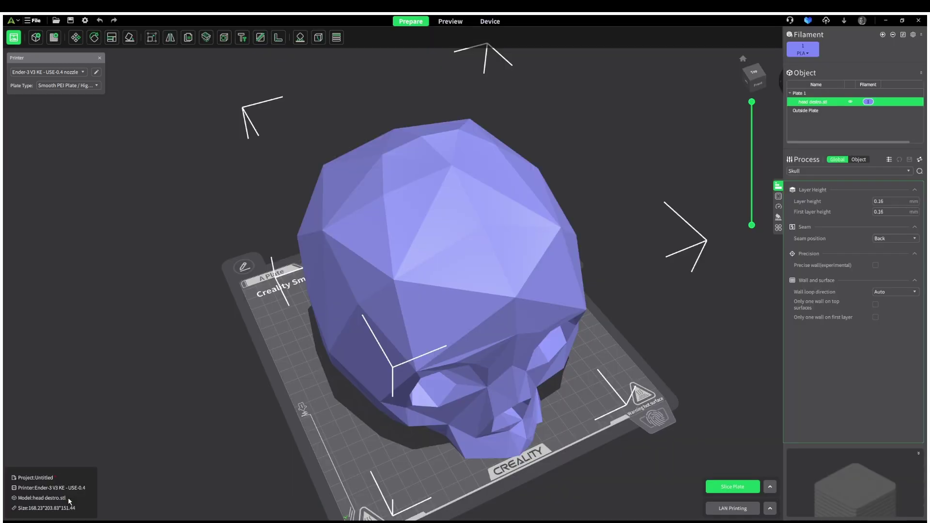
{"action": "left_click_drag", "start_coordinate": [278, 370], "coordinate": [491, 246]}
{"action": "left_click_drag", "start_coordinate": [448, 174], "coordinate": [532, 192]}
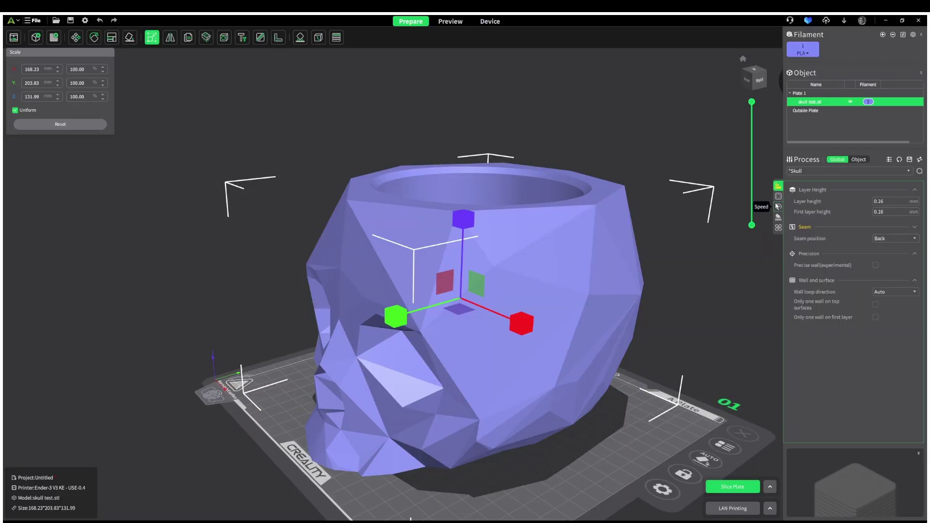
Step: Browse the Speed, Strength and Others process settings, then select the first skull test.stl
{"action": "left_click", "coordinate": [778, 206]}
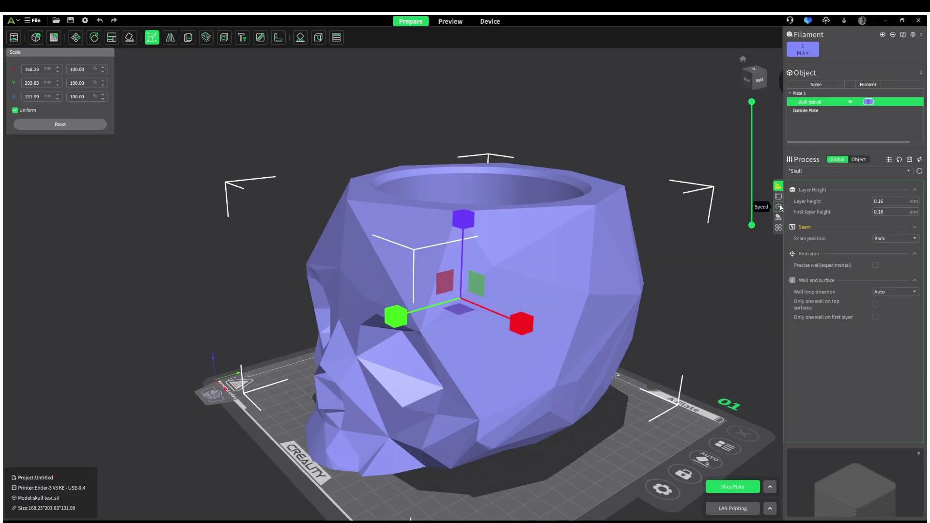
{"action": "left_click", "coordinate": [889, 160]}
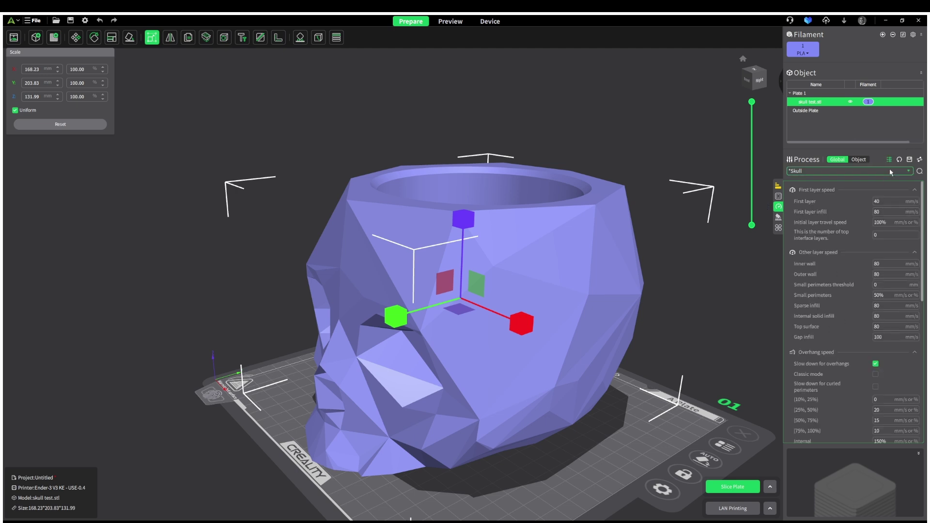
{"action": "left_click", "coordinate": [889, 160]}
{"action": "left_click", "coordinate": [778, 197]}
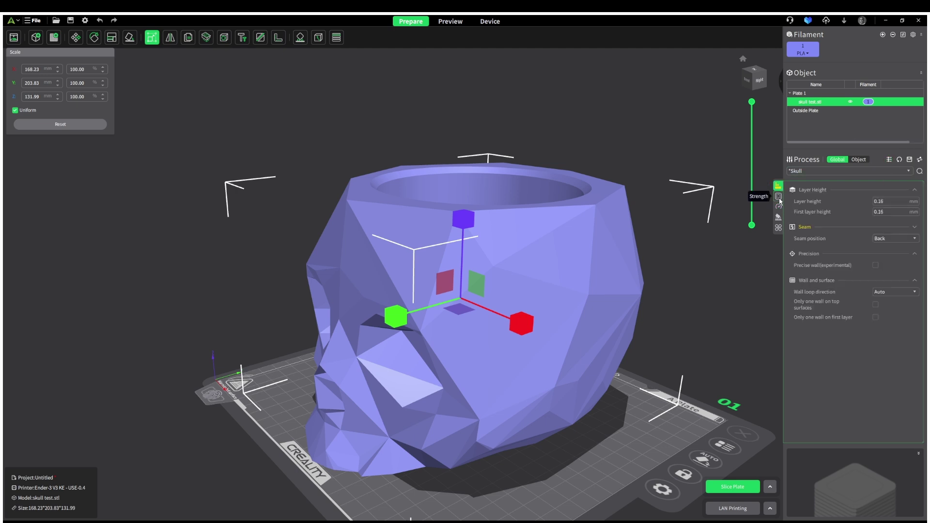
{"action": "left_click", "coordinate": [778, 216]}
{"action": "left_click", "coordinate": [779, 227]}
{"action": "left_click", "coordinate": [779, 206]}
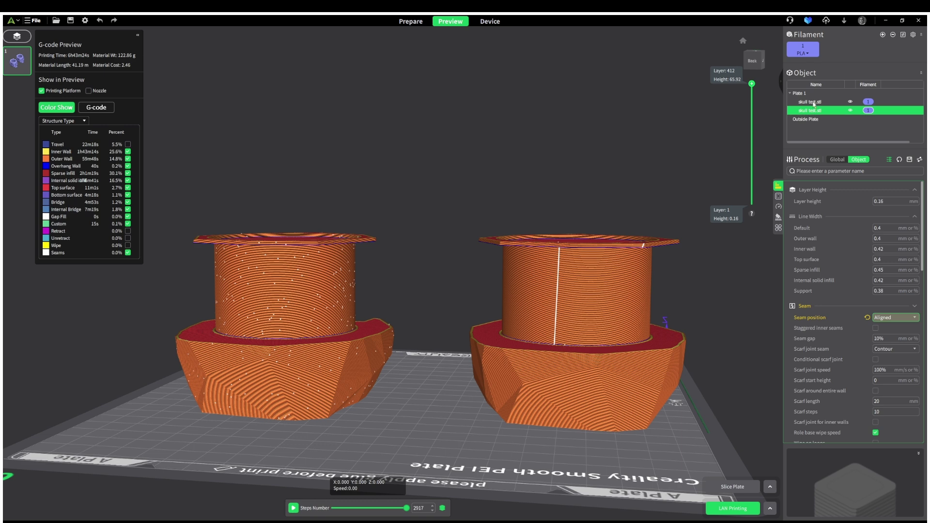
{"action": "left_click", "coordinate": [815, 103]}
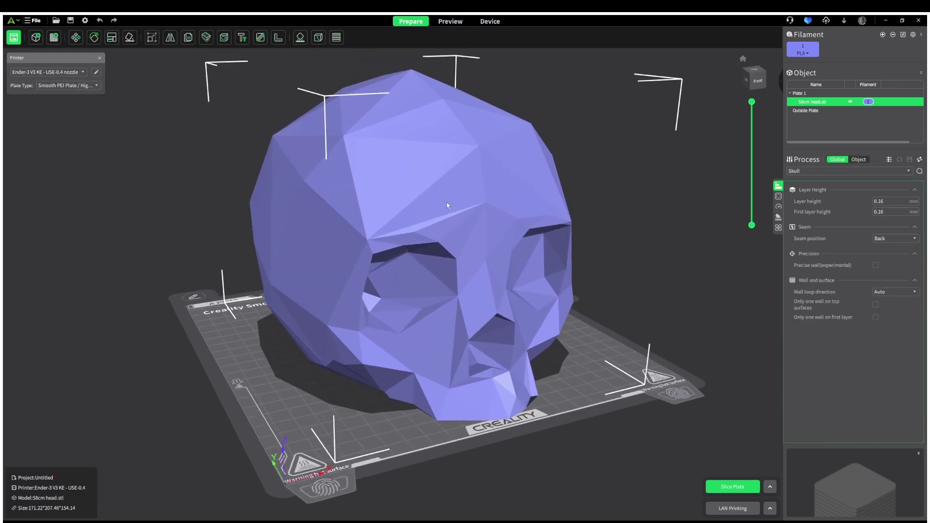
Step: Paint a seam line from the skull's forehead down to the chin and slice the plate
{"action": "left_click", "coordinate": [318, 37]}
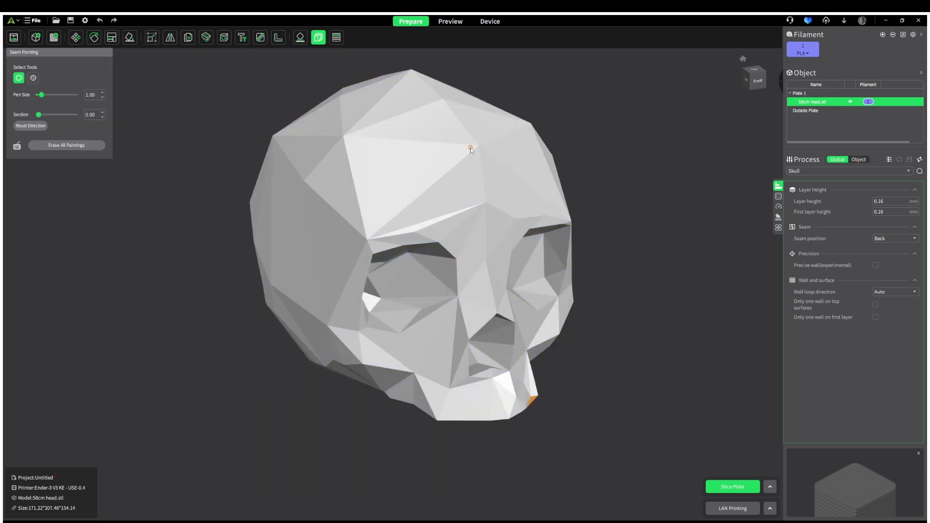
{"action": "left_click_drag", "start_coordinate": [445, 107], "coordinate": [478, 174]}
{"action": "mouse_move", "coordinate": [489, 261]}
{"action": "left_mouse_down"}
{"action": "mouse_move", "coordinate": [502, 426]}
{"action": "mouse_move", "coordinate": [587, 295]}
{"action": "mouse_move", "coordinate": [680, 423]}
{"action": "left_mouse_up"}
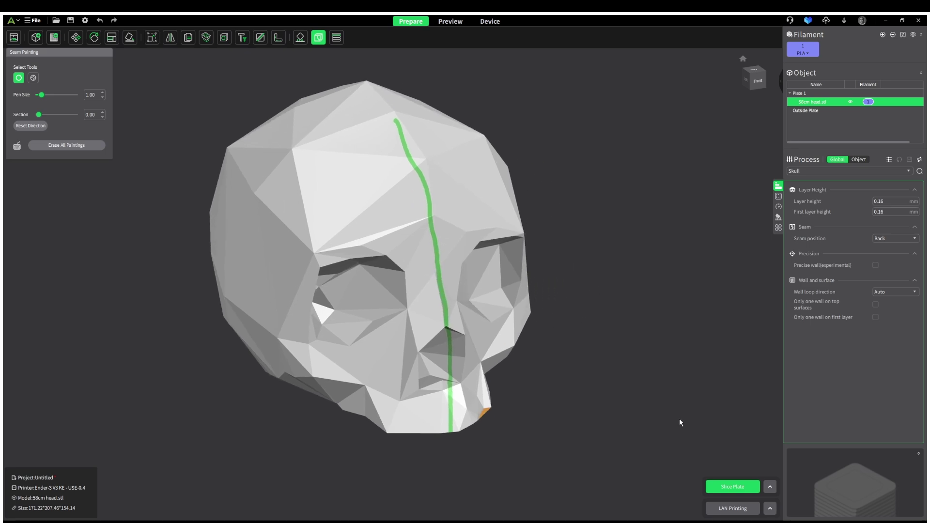
{"action": "left_click", "coordinate": [726, 487]}
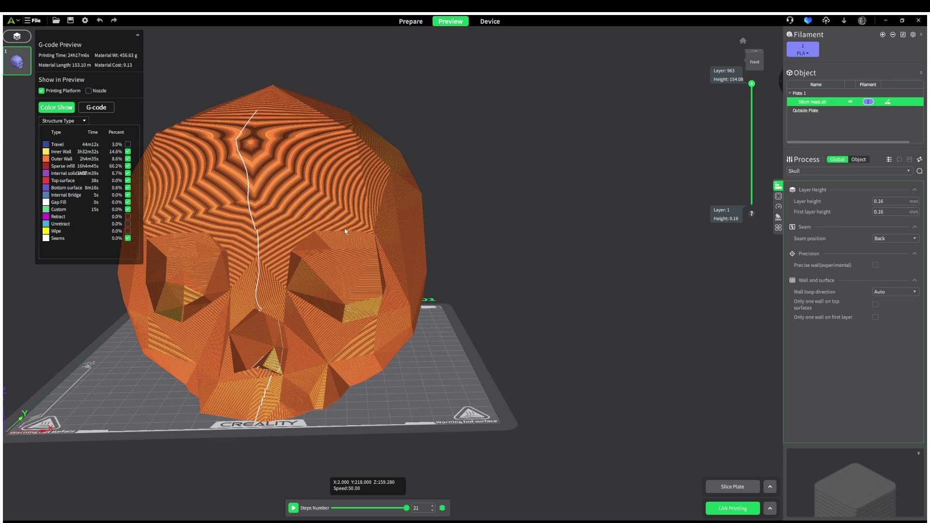
Step: Paint a seam along the section-cut edge of the skull and reslice the plate
{"action": "left_click", "coordinate": [411, 21]}
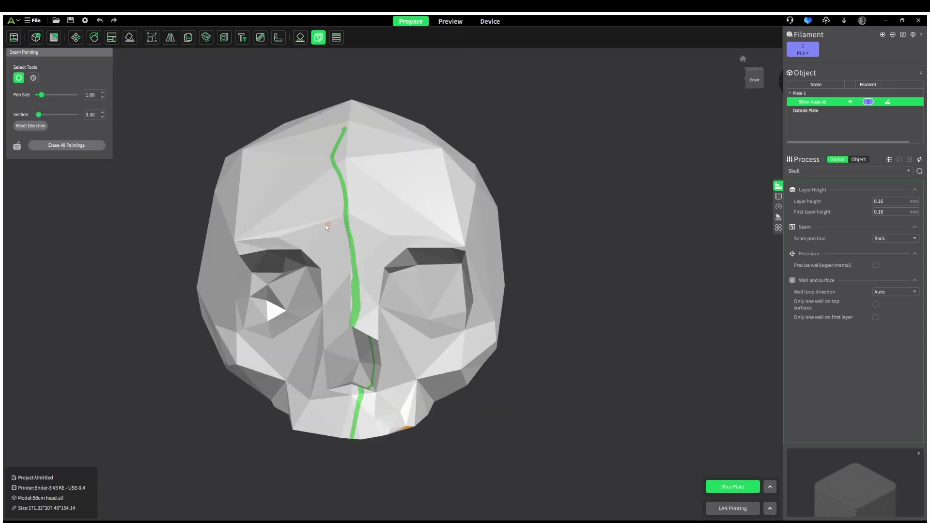
{"action": "left_click", "coordinate": [52, 115]}
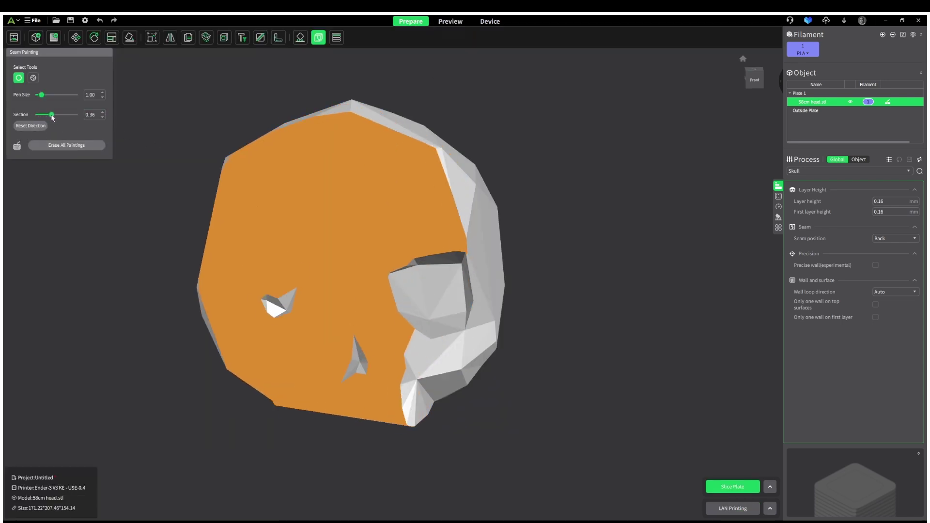
{"action": "scroll", "coordinate": [357, 357], "scroll_direction": "up", "scroll_amount": 4, "text": "alt"}
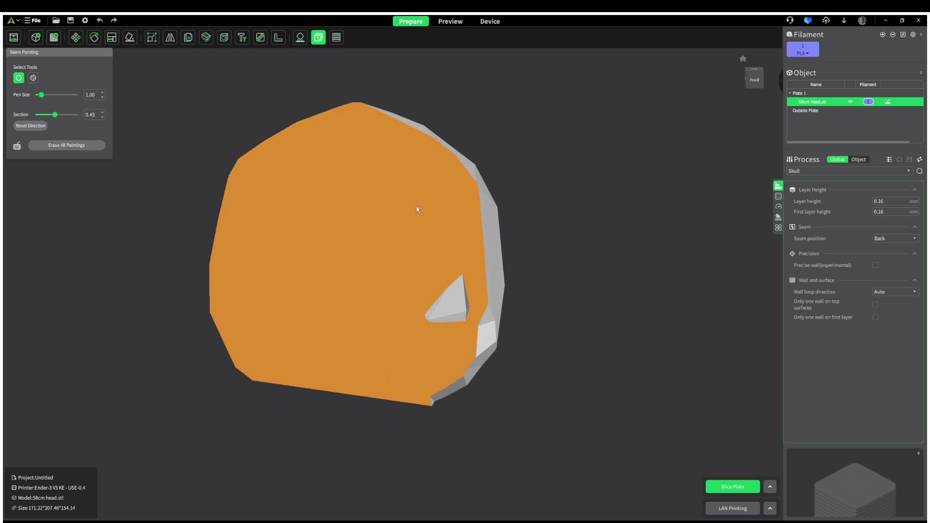
{"action": "left_click_drag", "start_coordinate": [417, 209], "coordinate": [336, 210]}
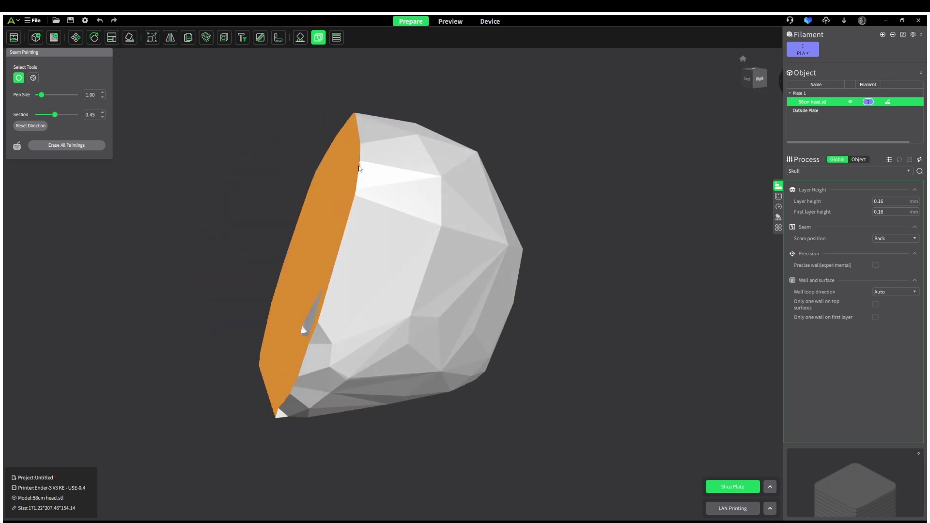
{"action": "scroll", "coordinate": [359, 169], "scroll_direction": "up", "scroll_amount": 5, "text": "ctrl"}
{"action": "left_click_drag", "start_coordinate": [356, 193], "coordinate": [322, 299]}
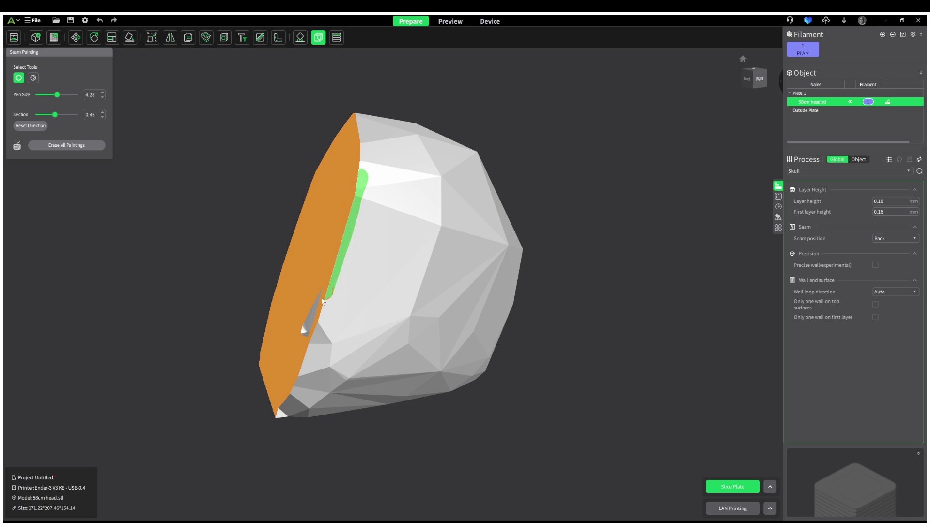
{"action": "left_click", "coordinate": [737, 487]}
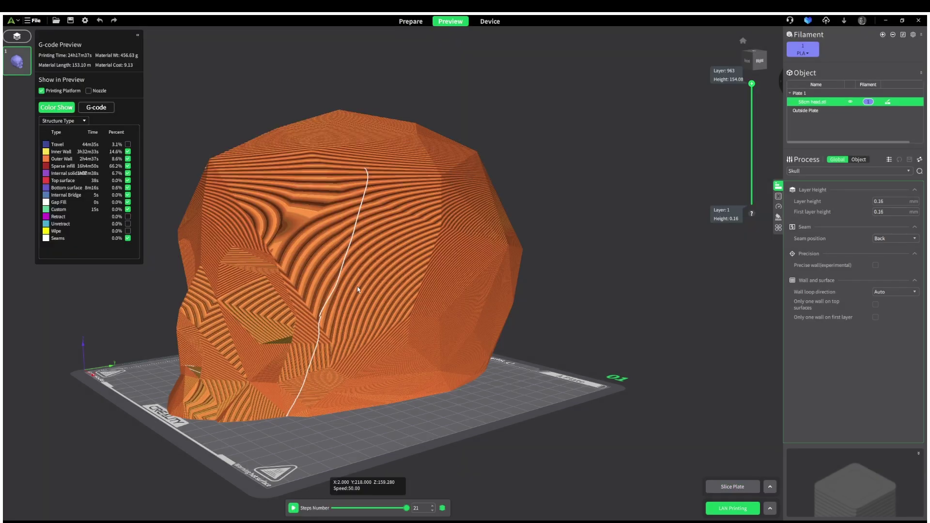
Step: Set seam pen size to 0.40, block the forehead in red, and paint a thin seam toward the jaw
{"action": "left_click_drag", "start_coordinate": [339, 284], "coordinate": [426, 288]}
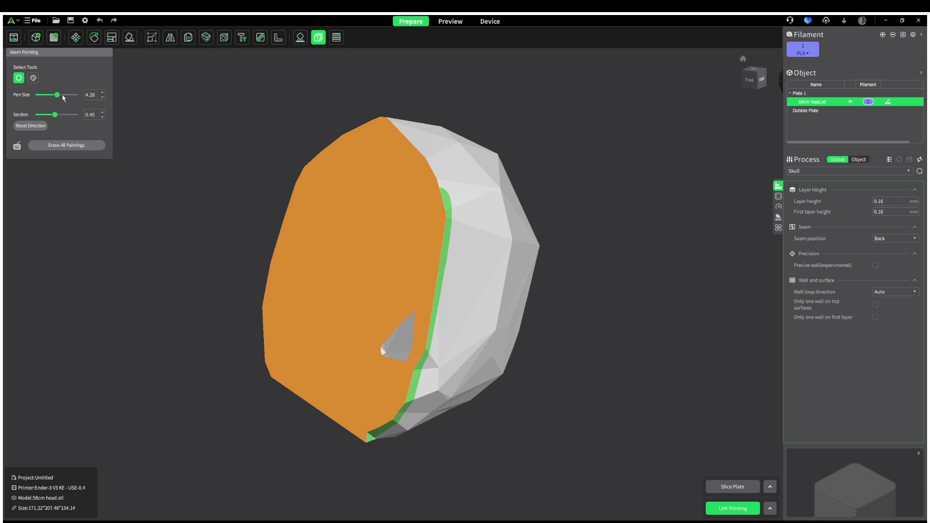
{"action": "left_click_drag", "start_coordinate": [57, 95], "coordinate": [14, 114]}
{"action": "right_click_drag", "start_coordinate": [382, 231], "coordinate": [438, 235]}
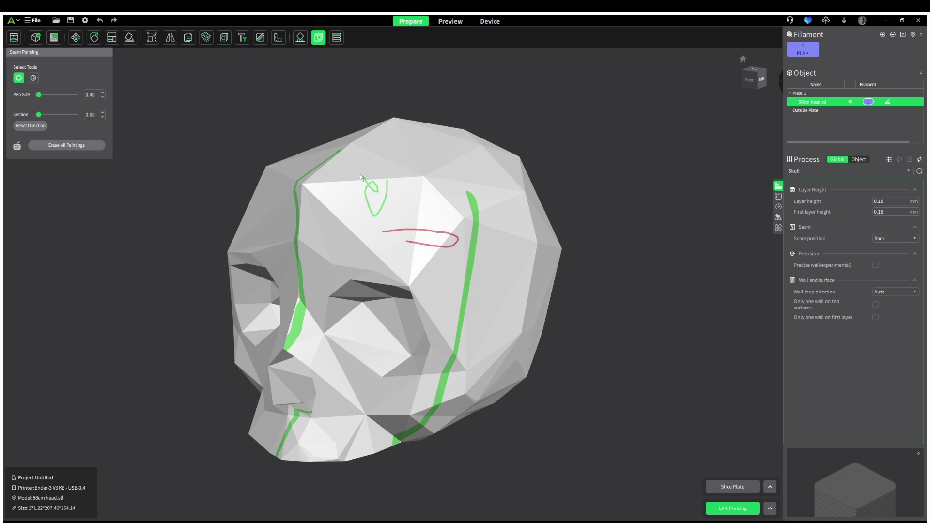
{"action": "left_click_drag", "start_coordinate": [337, 218], "coordinate": [341, 250]}
{"action": "left_click_drag", "start_coordinate": [326, 301], "coordinate": [309, 384]}
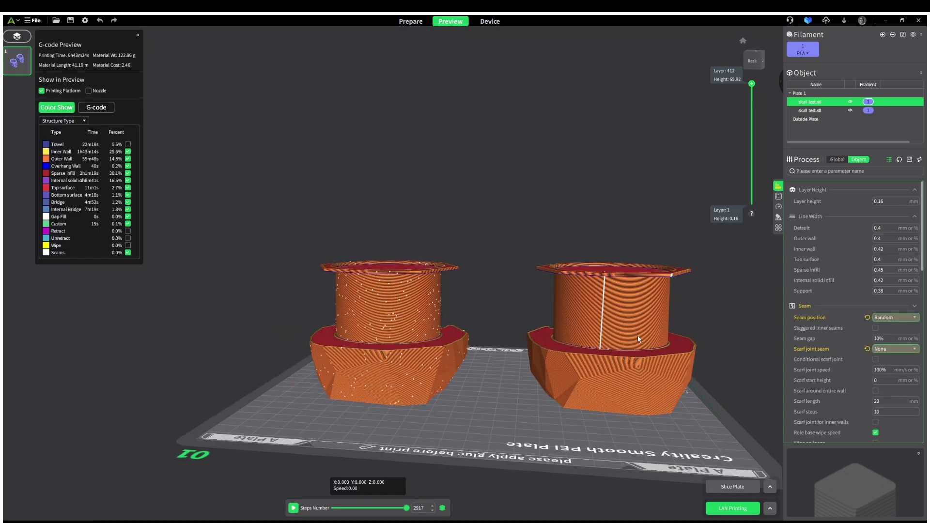
Step: Check the Window printer's status and temperatures on the Device tab, then go back to Prepare
{"action": "scroll", "coordinate": [487, 32], "scroll_direction": "up", "scroll_amount": 3}
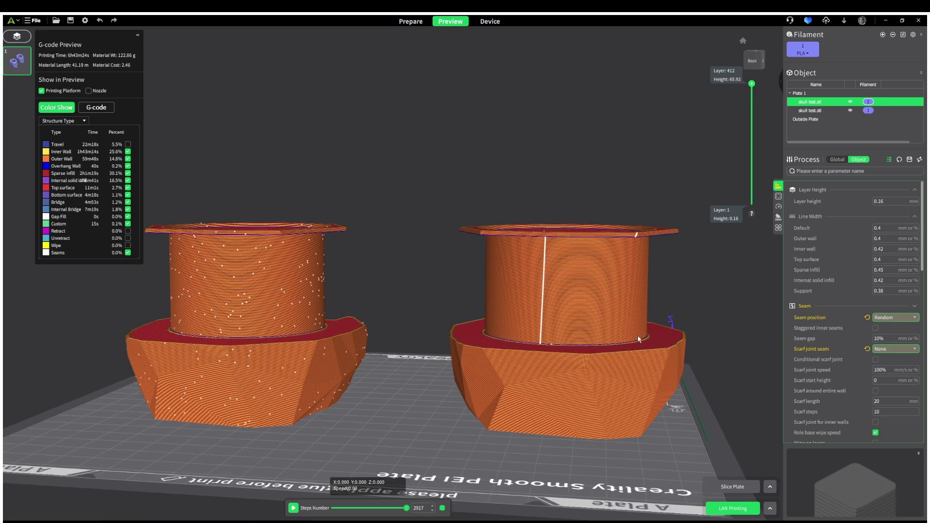
{"action": "left_click", "coordinate": [490, 24]}
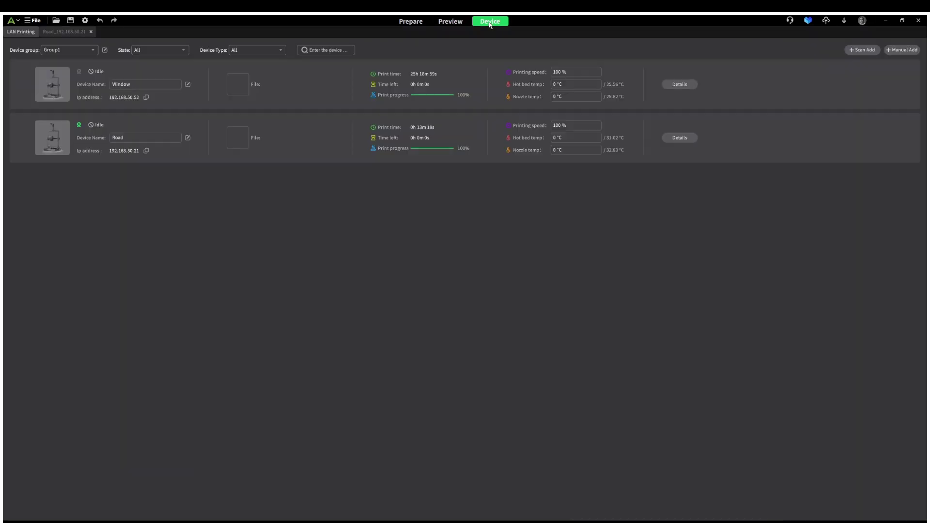
{"action": "left_click", "coordinate": [680, 85]}
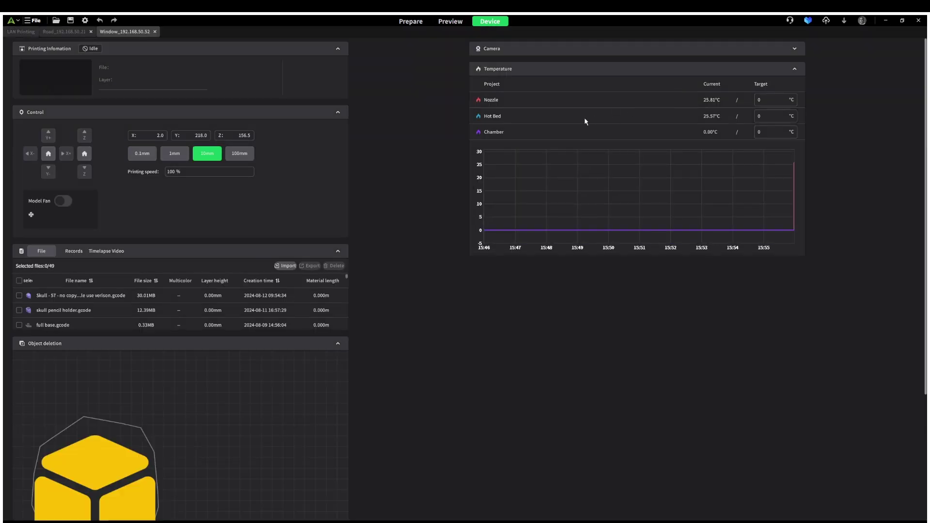
{"action": "left_click", "coordinate": [451, 22]}
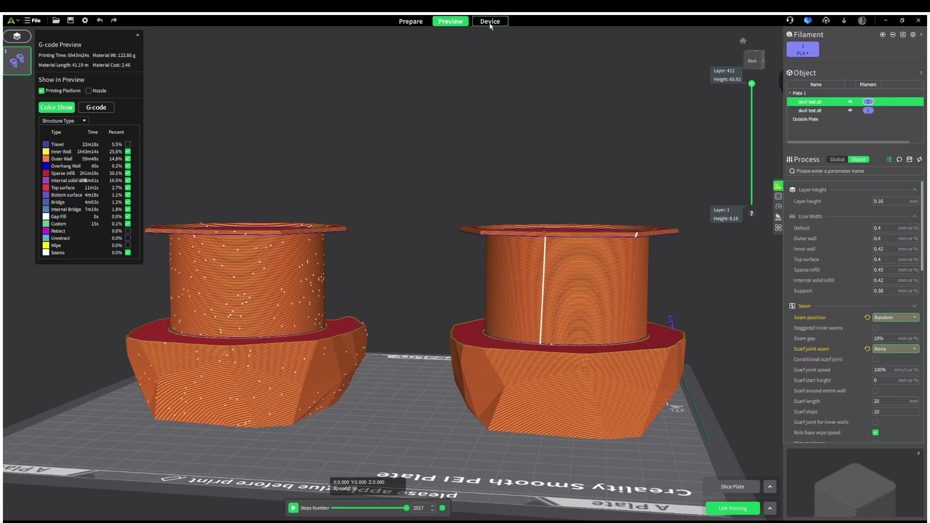
{"action": "left_click", "coordinate": [491, 22]}
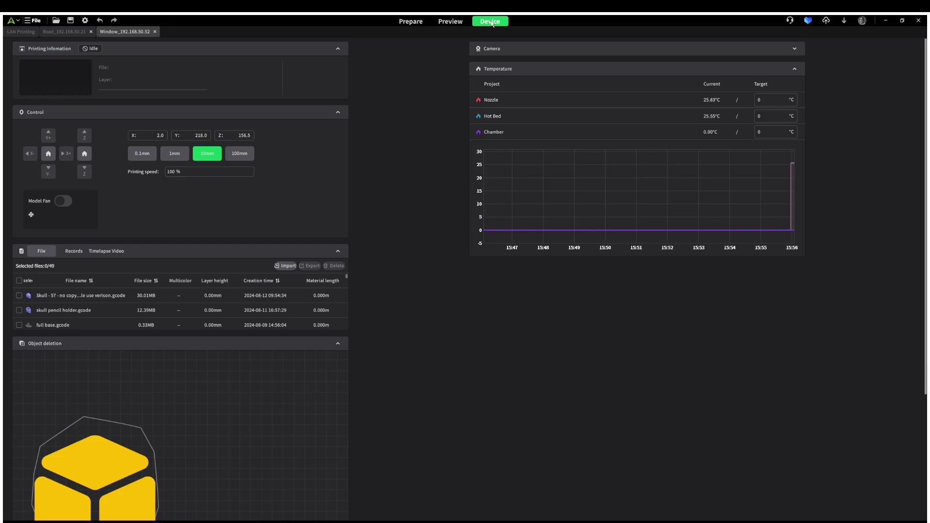
{"action": "left_click", "coordinate": [411, 21]}
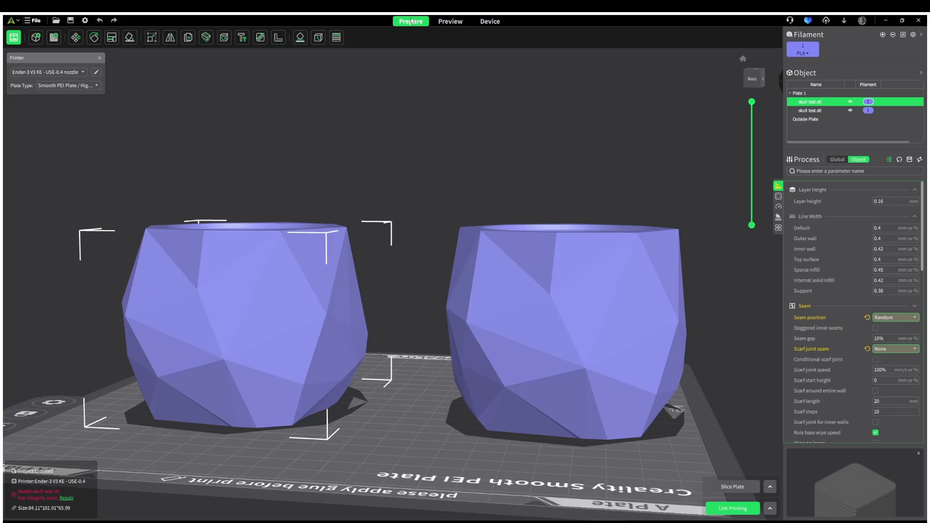